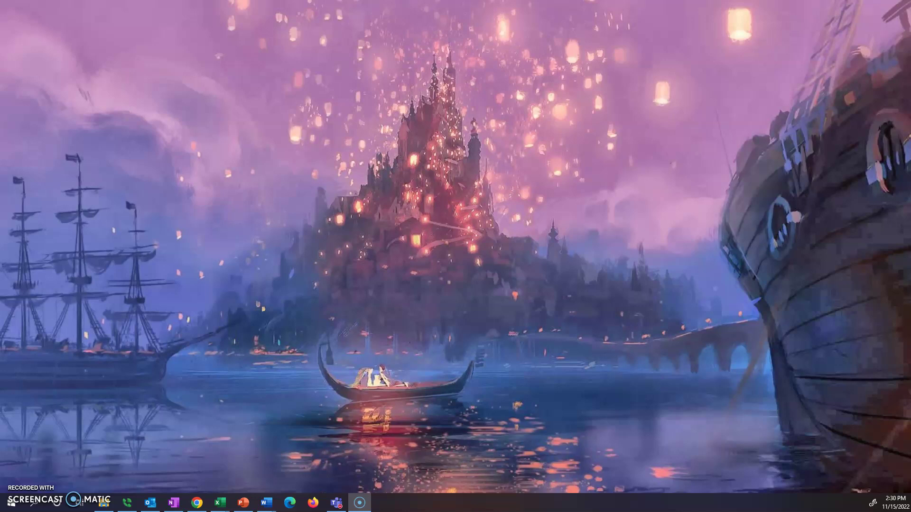
- Open the Start menu and scroll down to File Explorer under System Tools
click(10, 505)
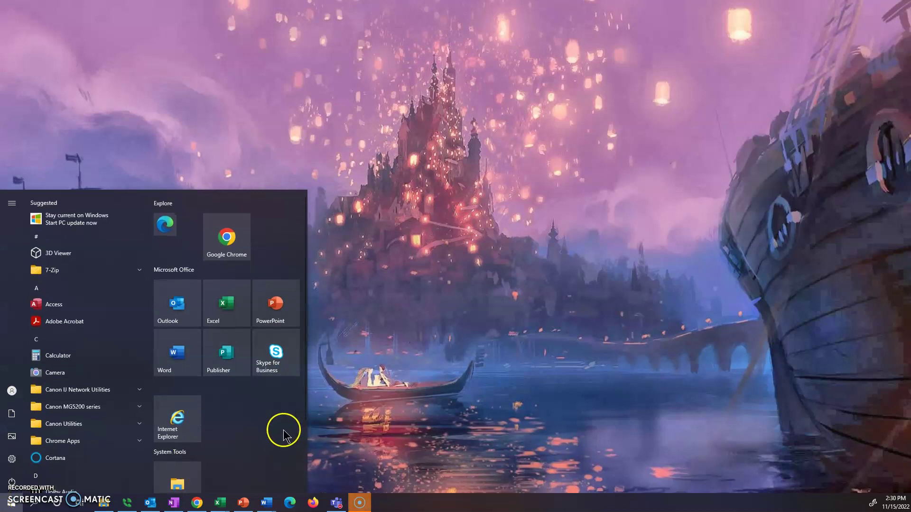
scroll(285, 429, down, 2)
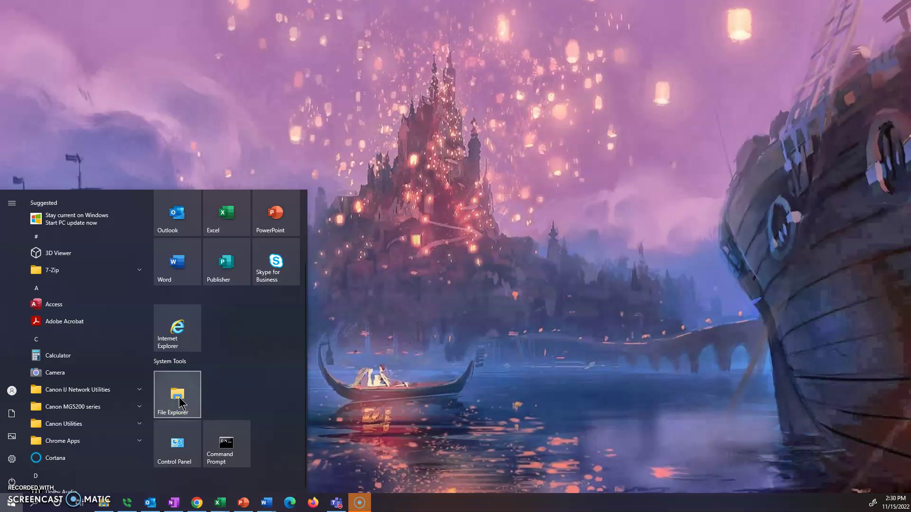
- Launch File Explorer and look through the recent files in Quick access
click(180, 403)
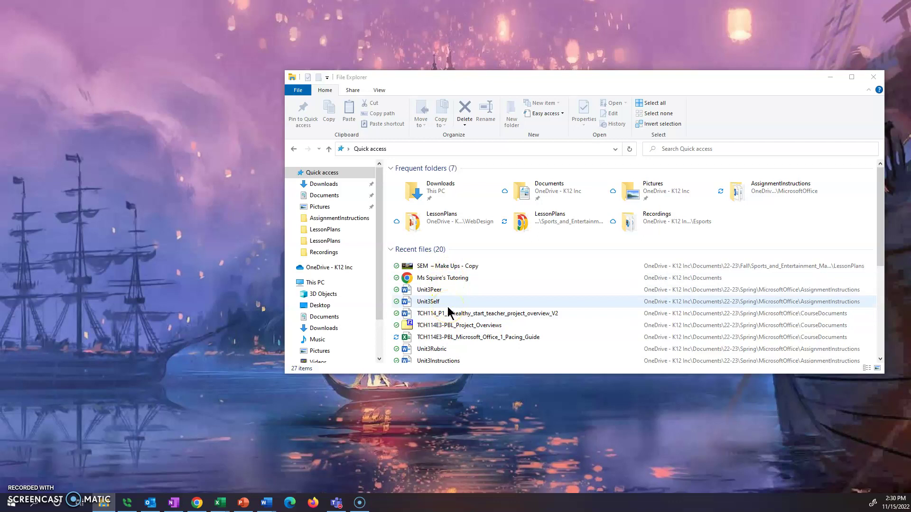
click(447, 318)
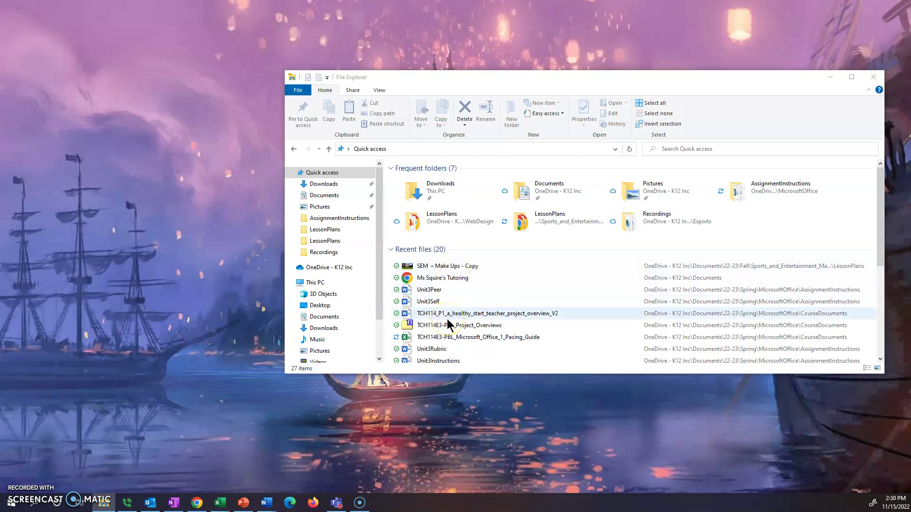
click(455, 289)
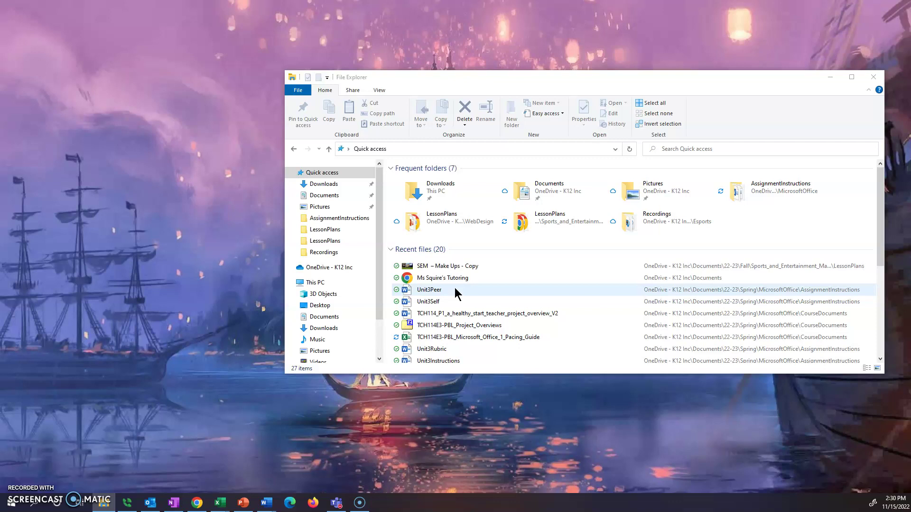
click(379, 278)
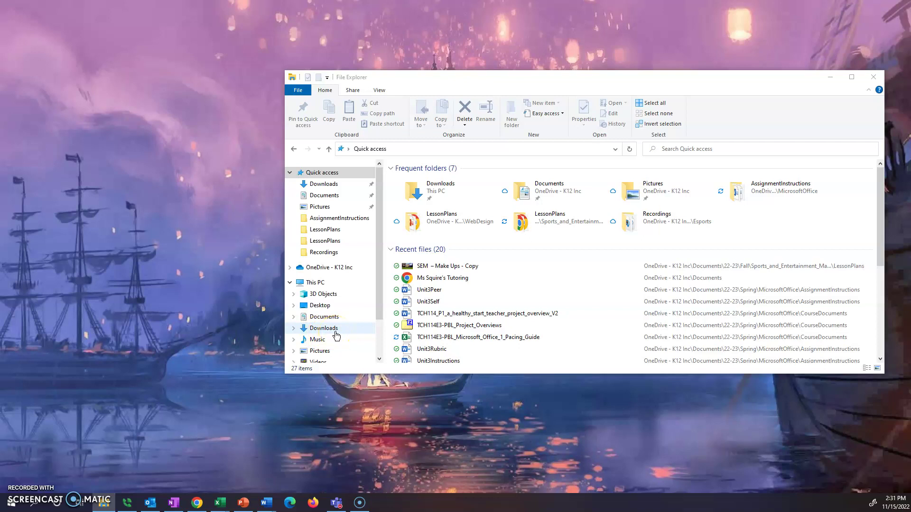
- Open Documents under This PC and select the 22-23 folder
click(329, 322)
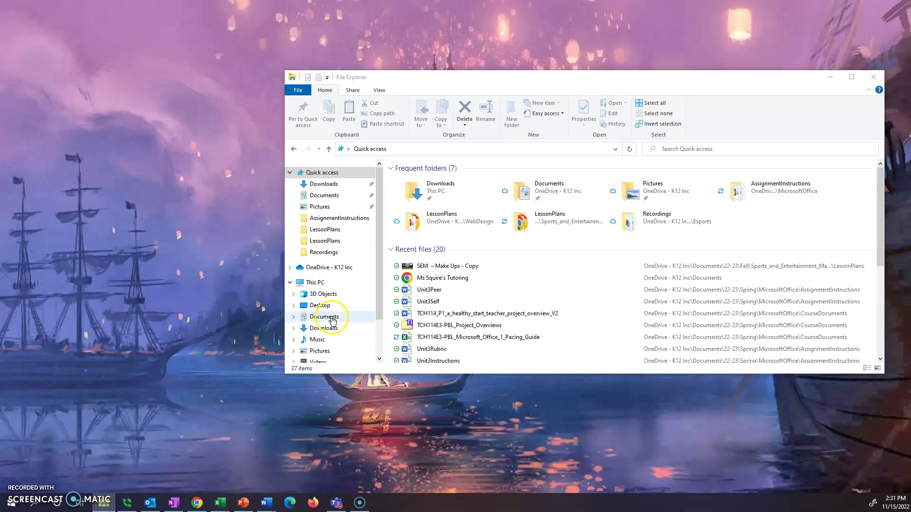
click(333, 321)
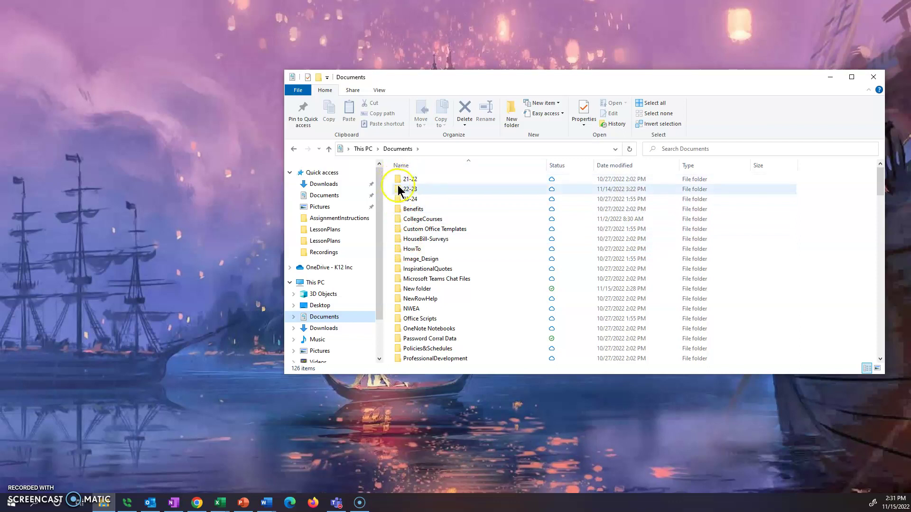
mouse_move(404, 183)
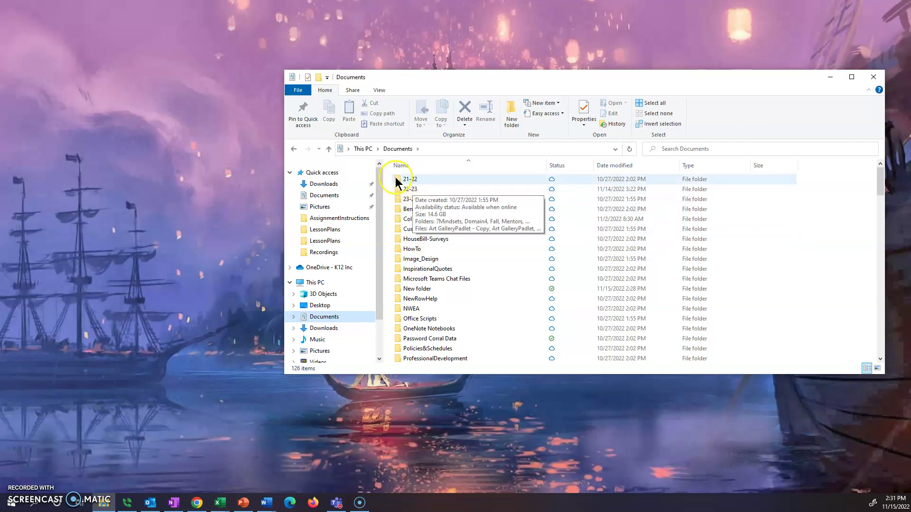
click(418, 189)
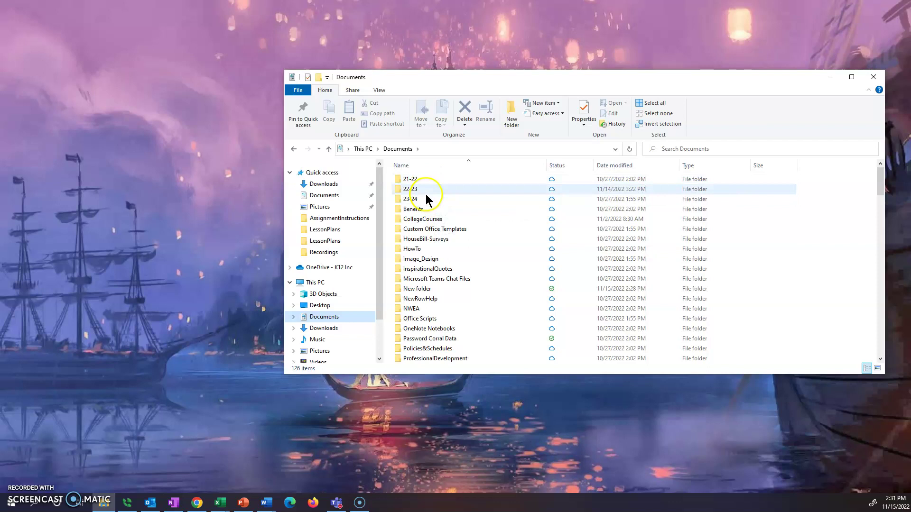
- Create a new folder in Documents and rename it 24-25
click(512, 123)
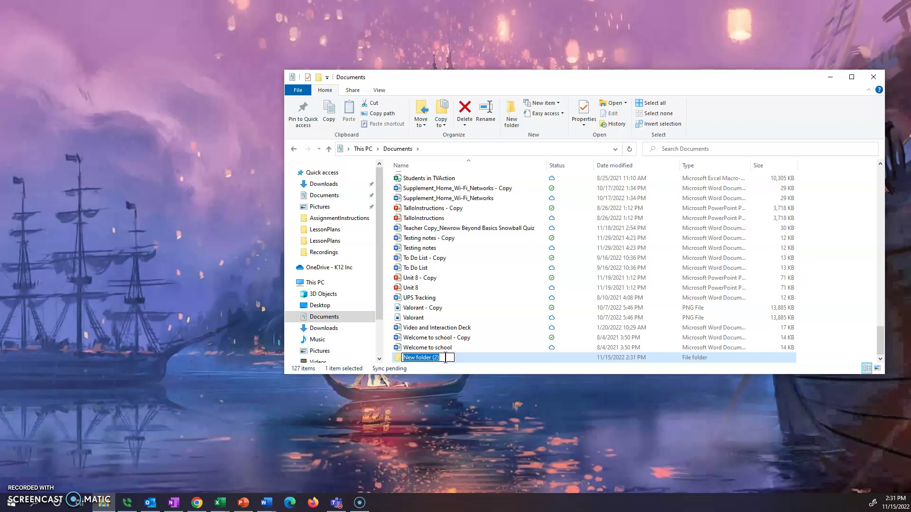
key(Return)
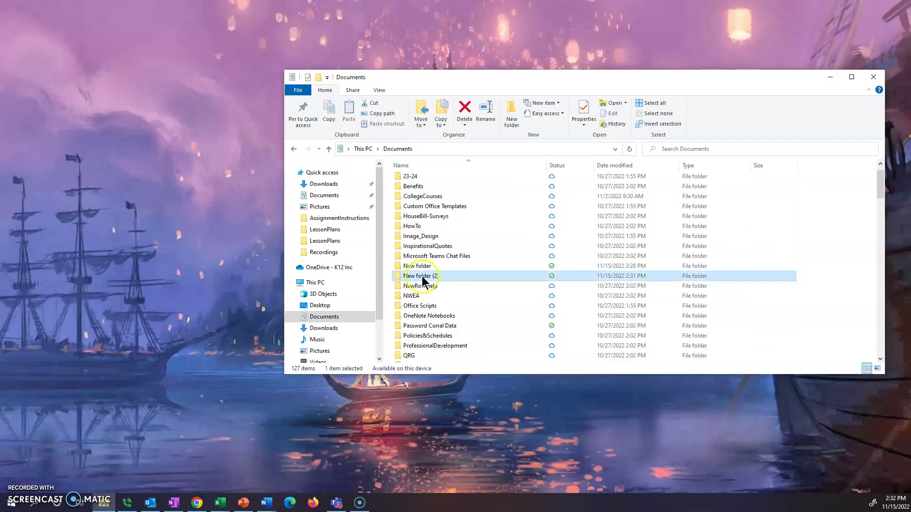
click(430, 279)
click(430, 279)
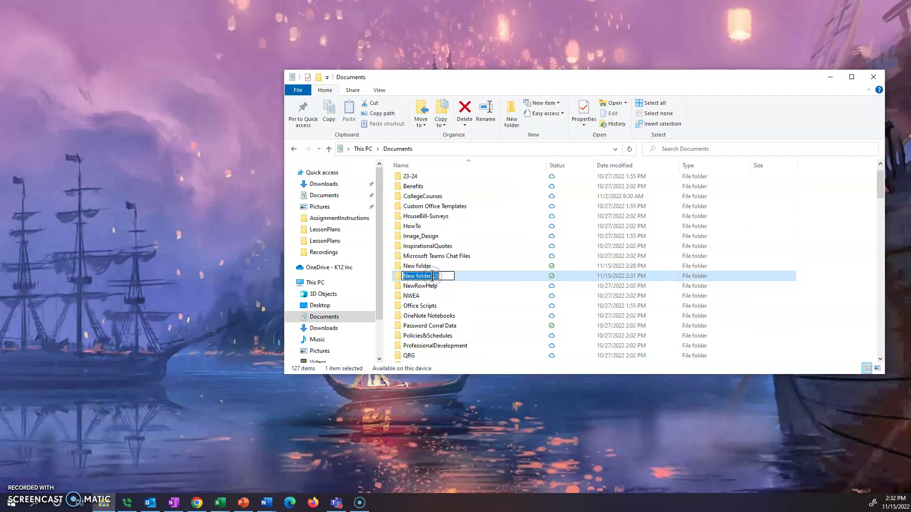
click(445, 277)
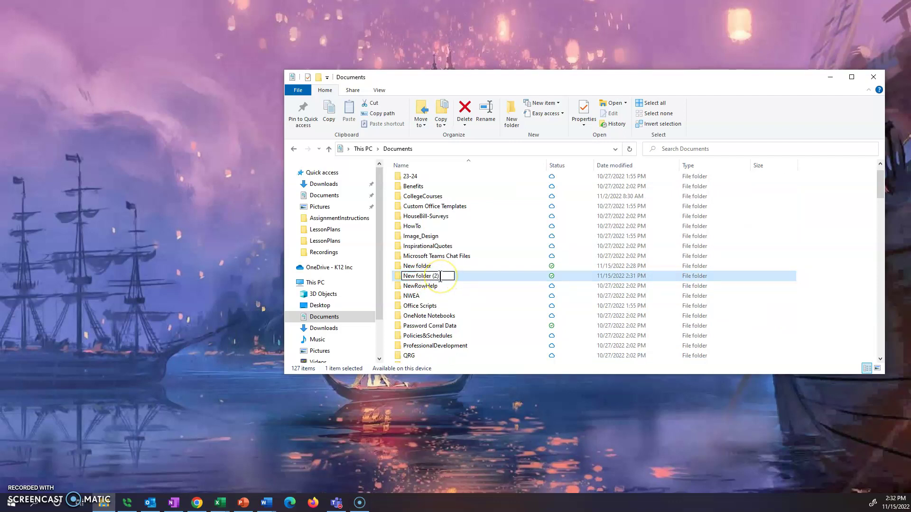
key(BackSpace)
key(BackSpace)
key(BackSpace)
key(BackSpace)
key(BackSpace)
key(BackSpace)
key(BackSpace)
key(BackSpace)
key(BackSpace)
key(BackSpace)
key(BackSpace)
key(BackSpace)
key(BackSpace)
key(BackSpace)
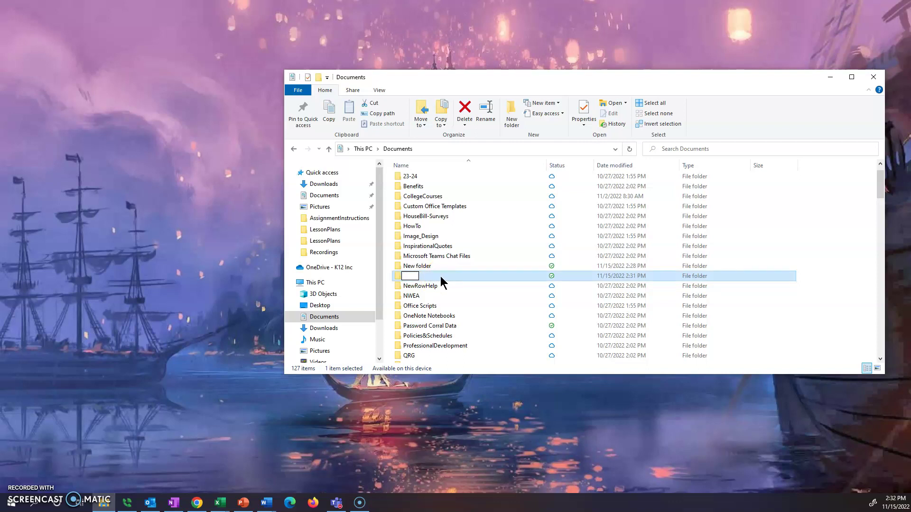
text(22)
key(BackSpace)
text(4-25)
key(Return)
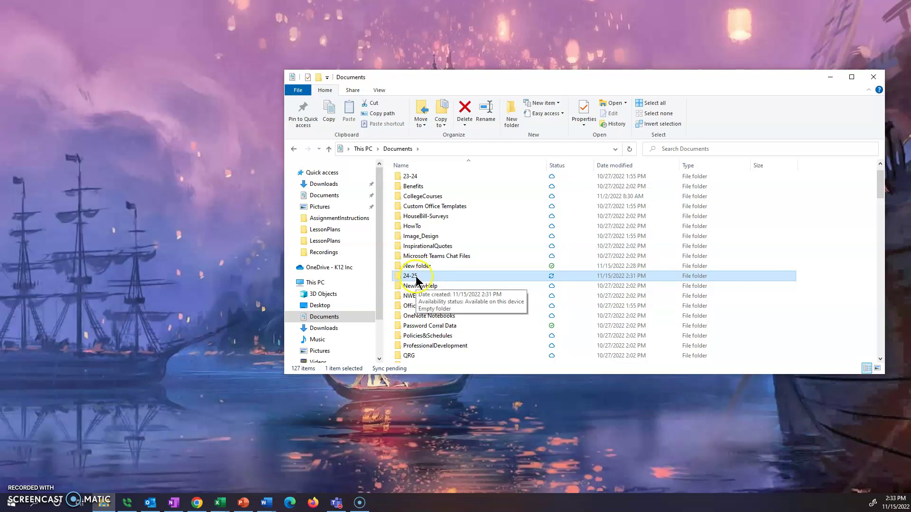
- Re-sort the list by name and select the 24-25 folder
click(411, 166)
click(436, 167)
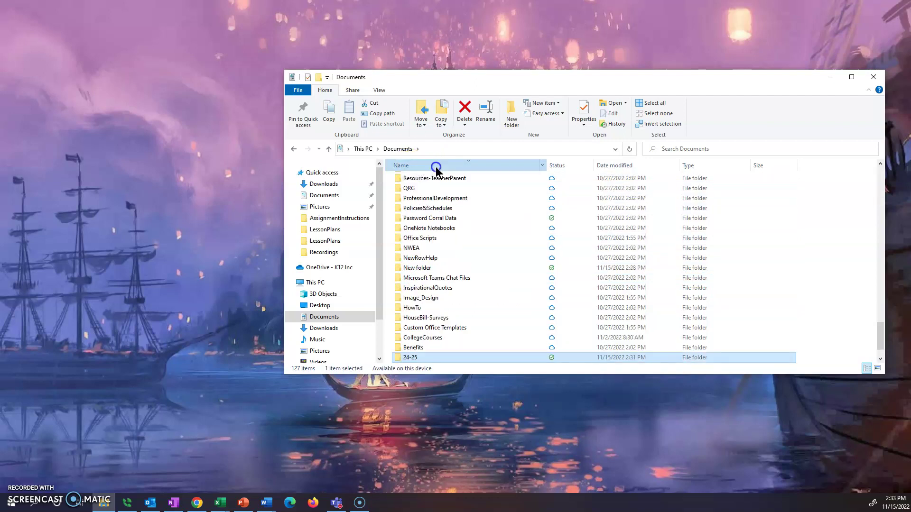
click(414, 212)
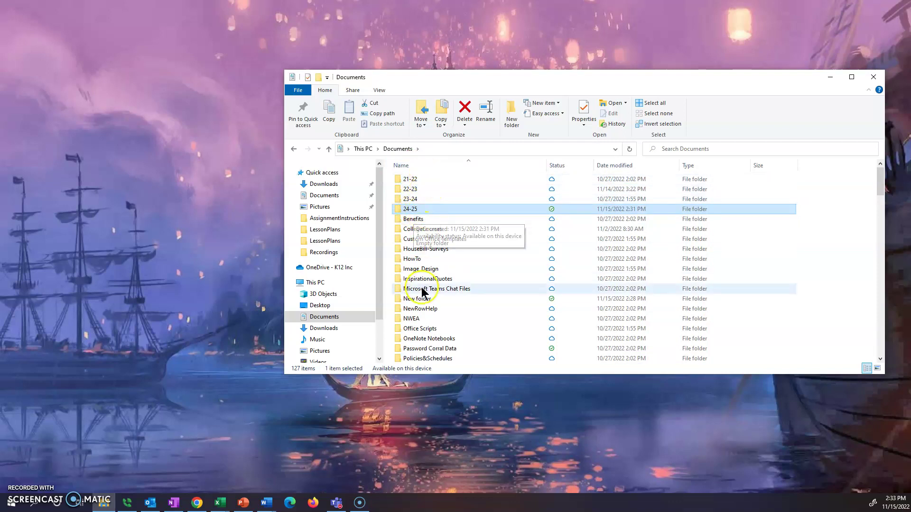
- Open 24-25 and create the Fall and Spring folders inside it
double_click(413, 209)
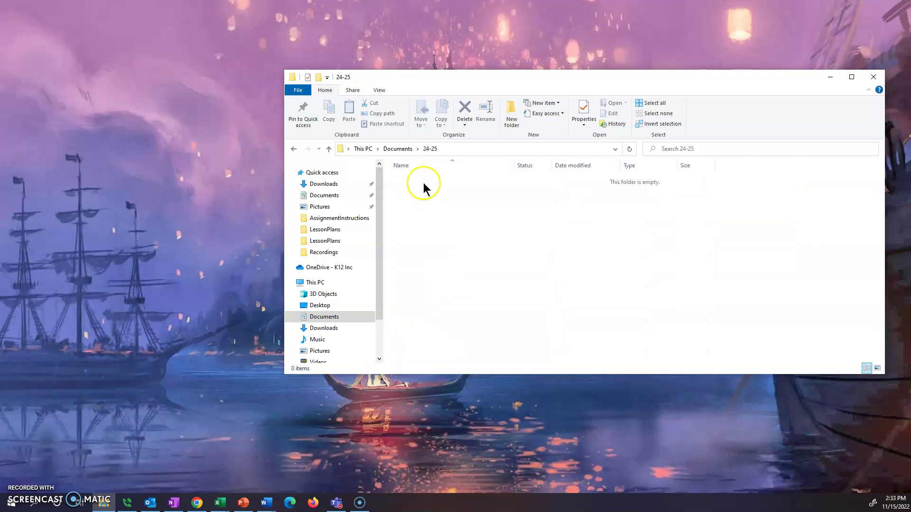
click(512, 123)
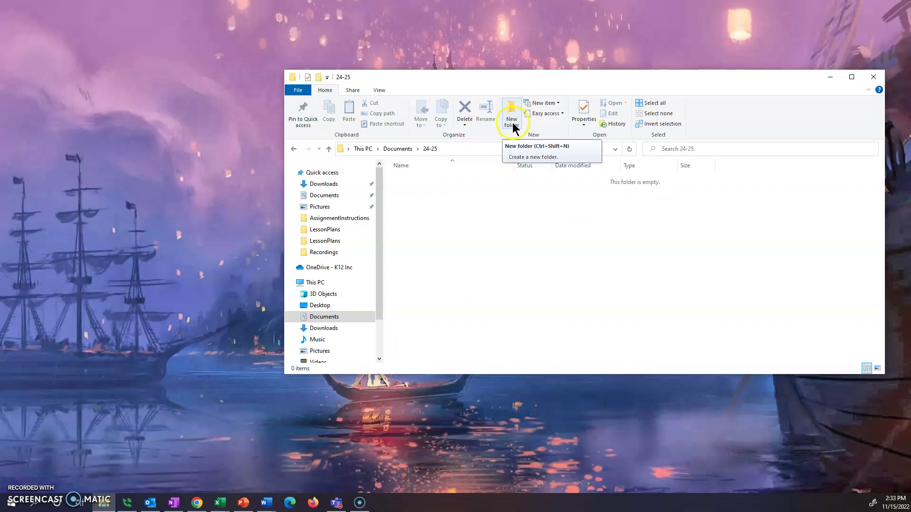
text(F)
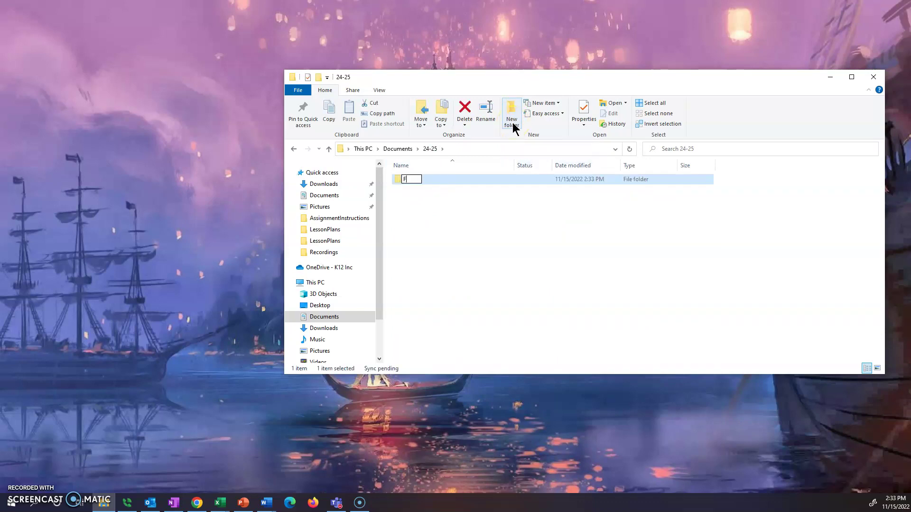
text(all)
key(Return)
click(513, 124)
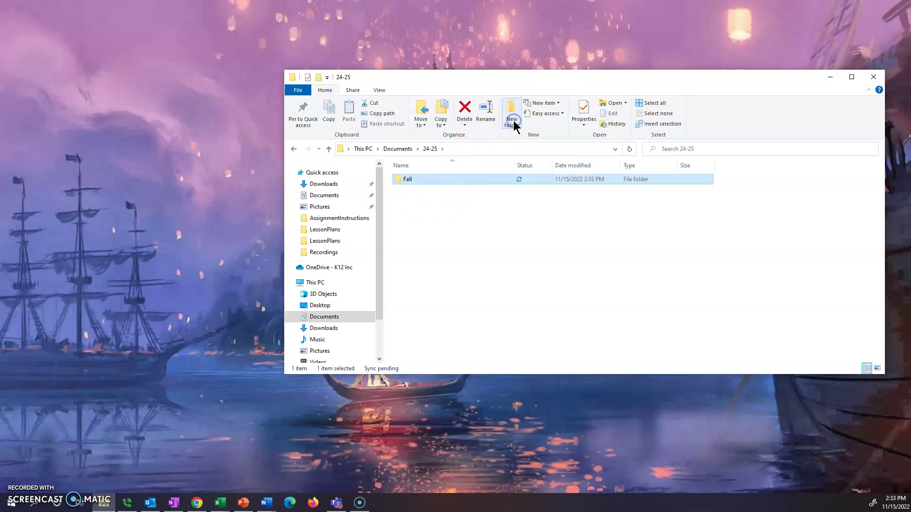
text(Spring)
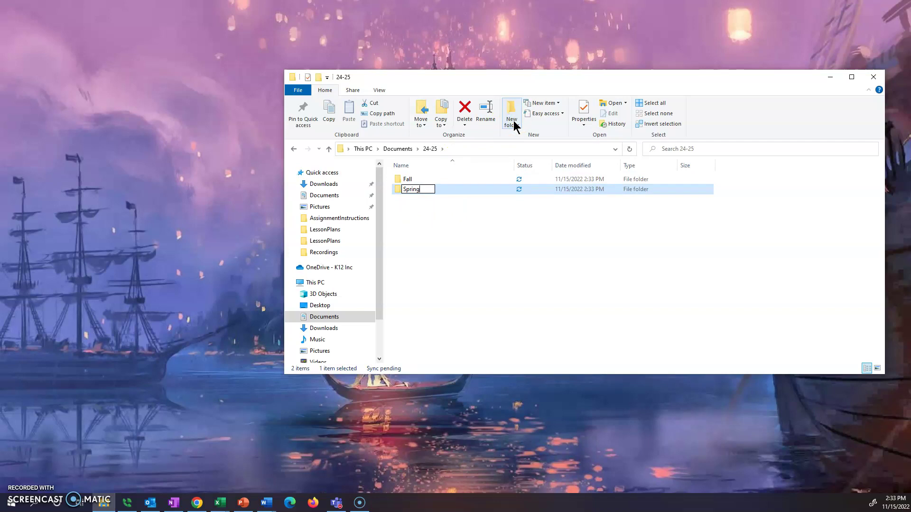
click(458, 188)
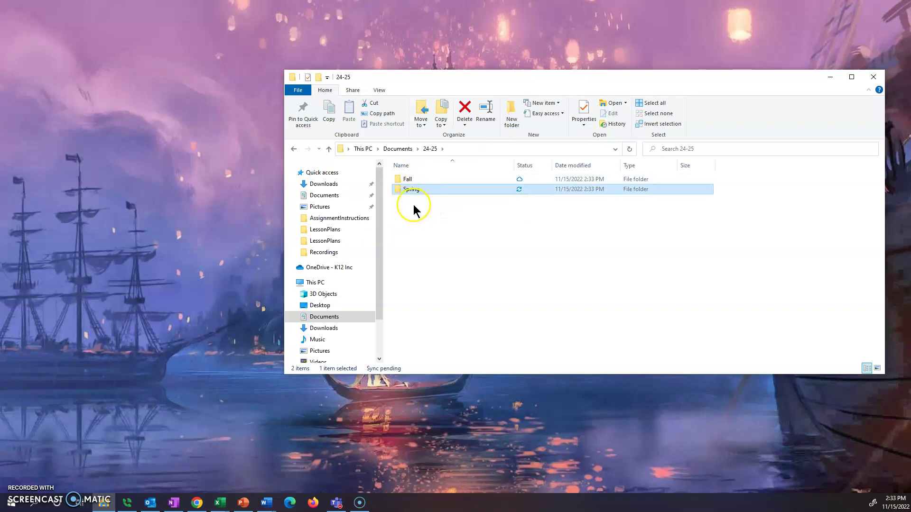
click(418, 225)
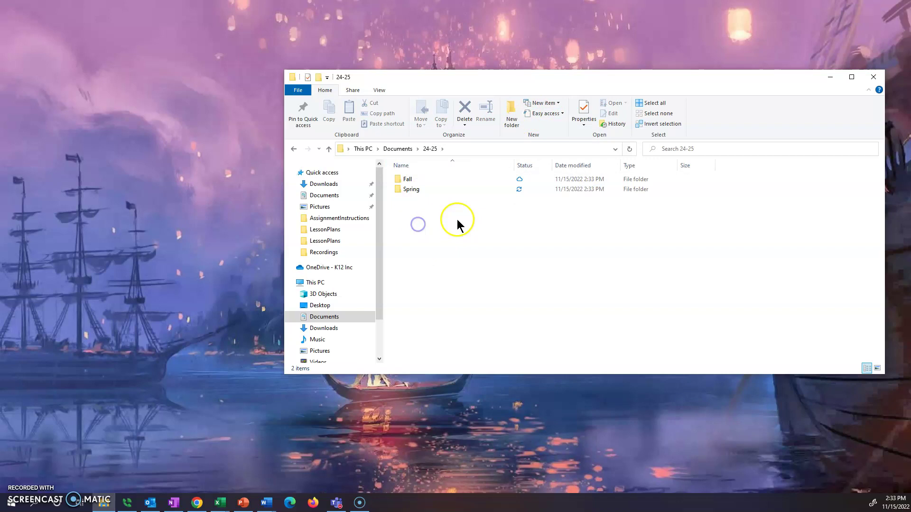
- Add Math and English folders to 24-25
click(511, 118)
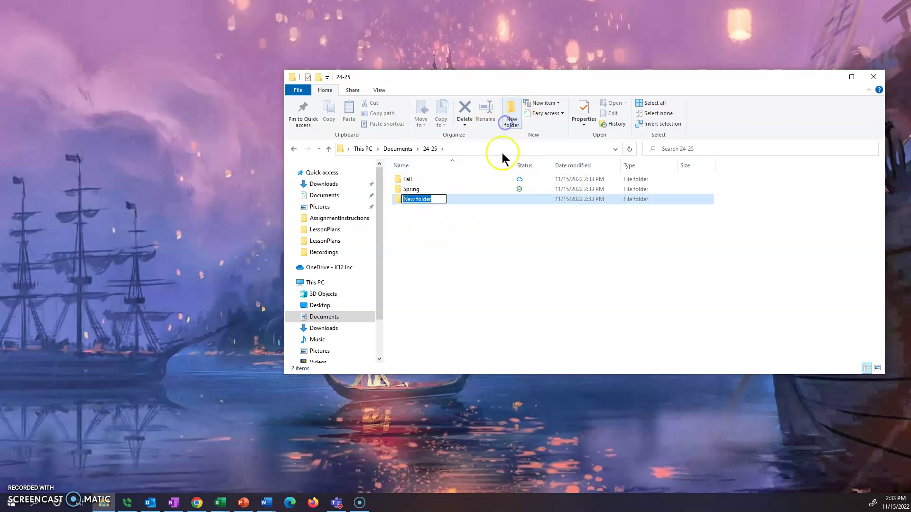
text(Math)
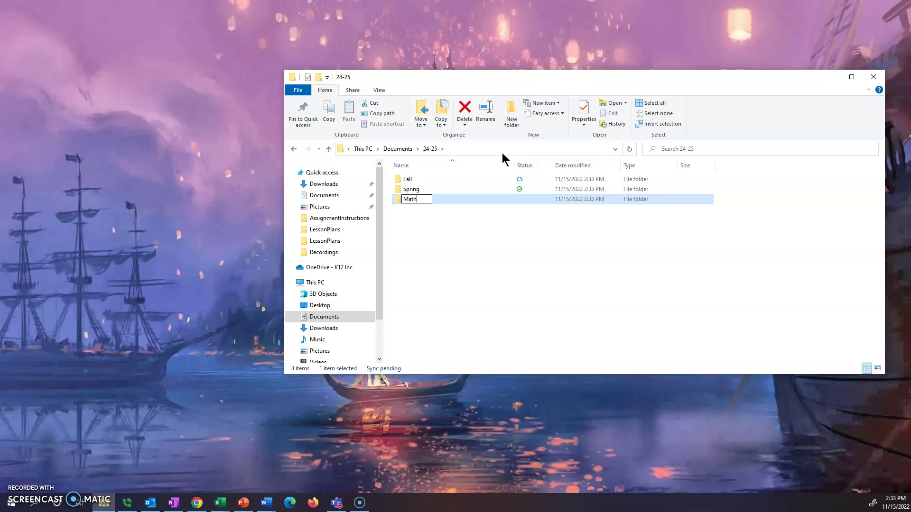
key(Return)
click(508, 114)
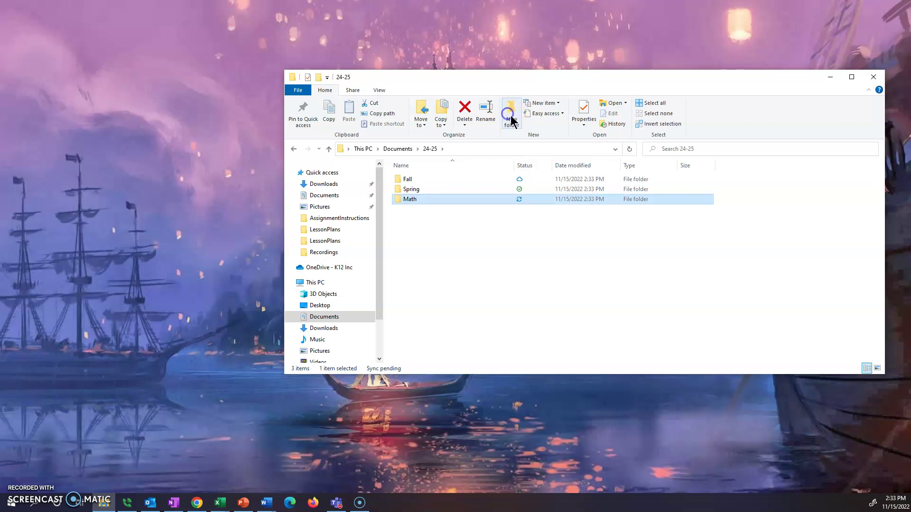
click(510, 120)
text(English)
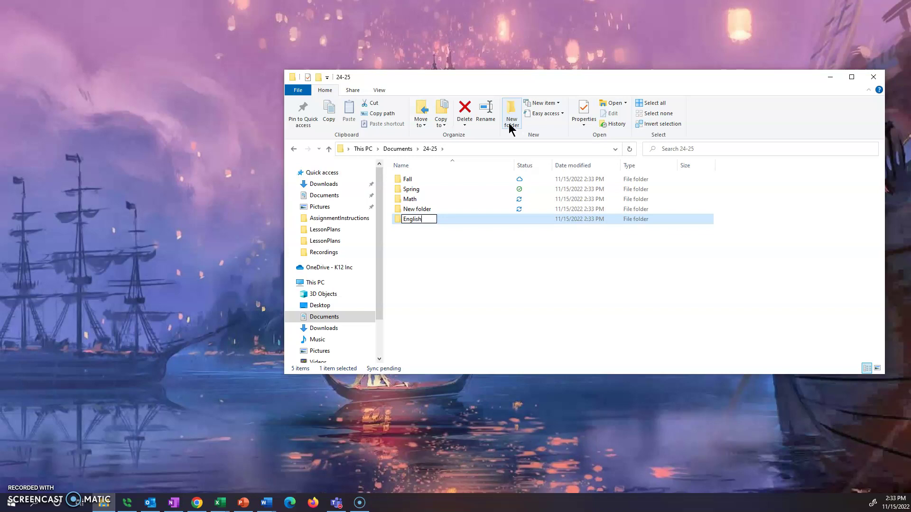
key(Return)
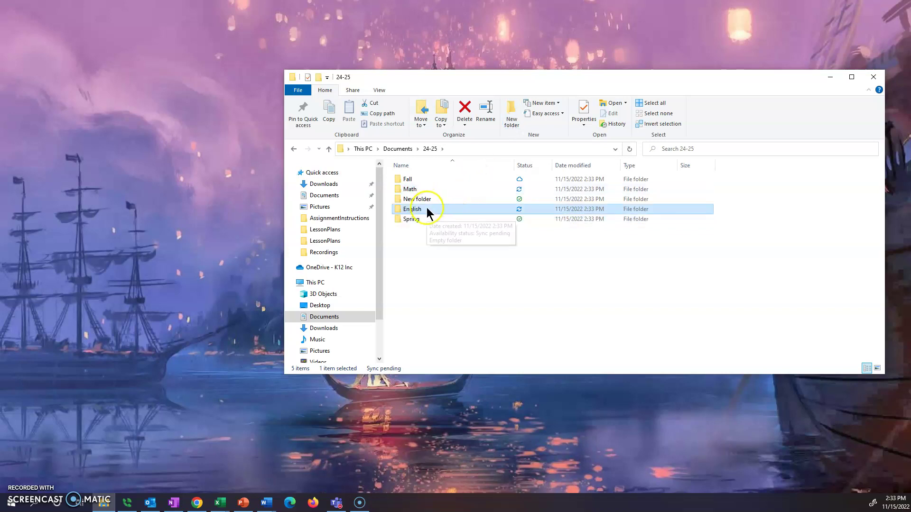
- Clear the selection and open the English folder
drag(428, 210, 426, 200)
click(411, 259)
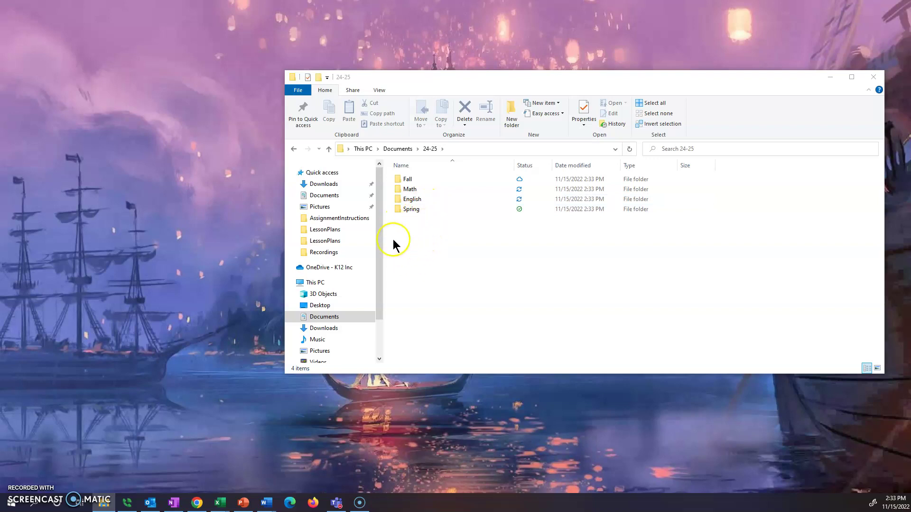
click(417, 190)
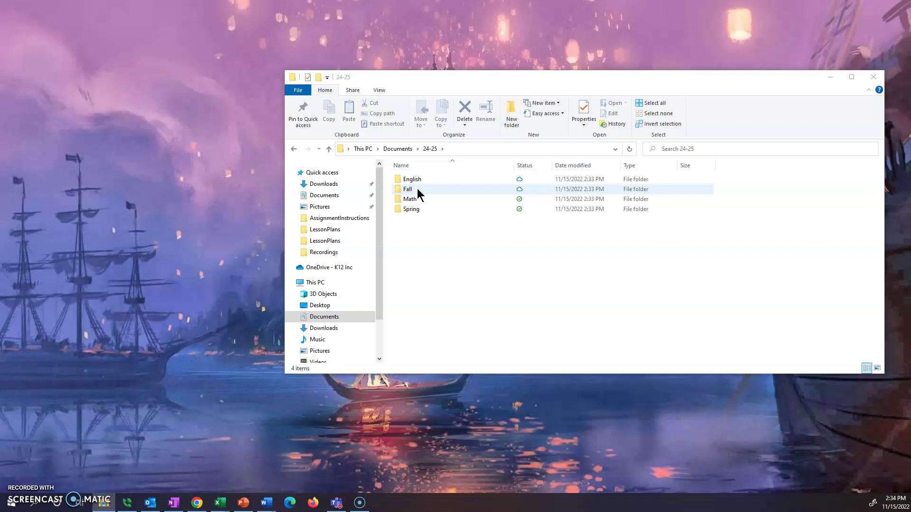
click(420, 180)
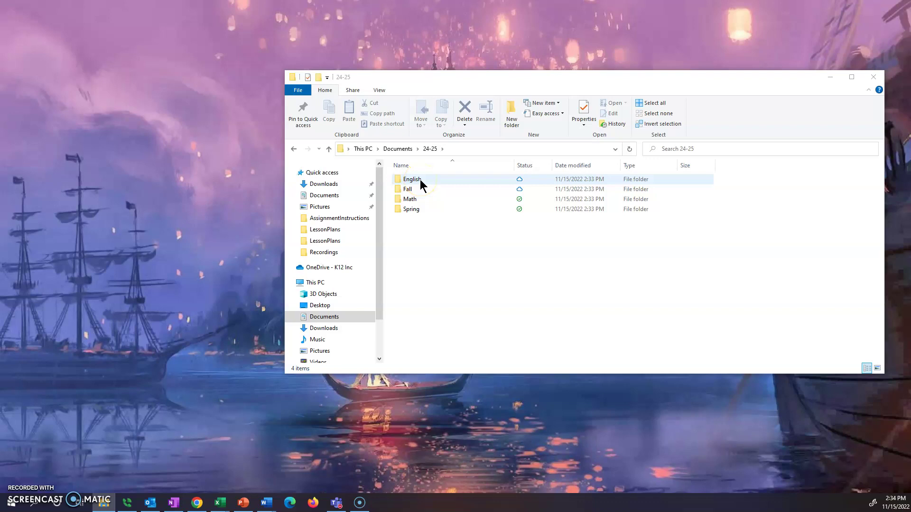
click(420, 182)
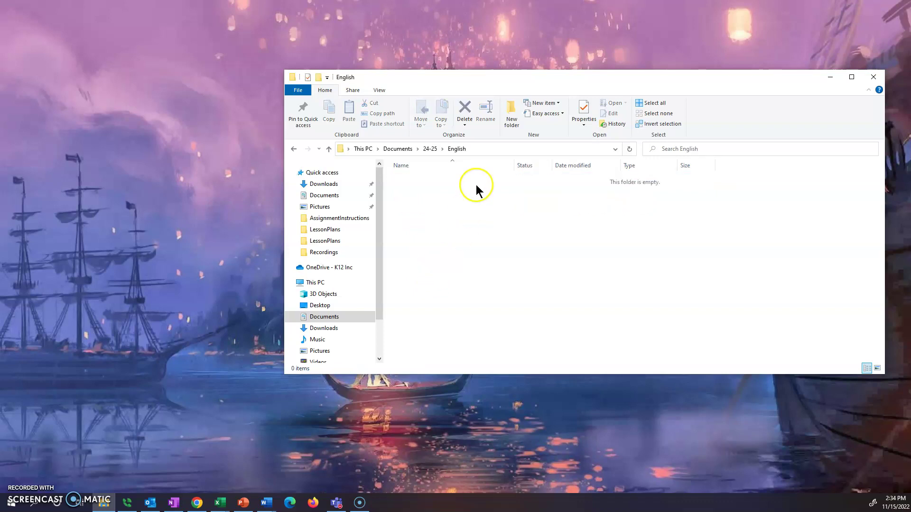
- Create the Unit1 and Unit2 folders inside English
click(512, 125)
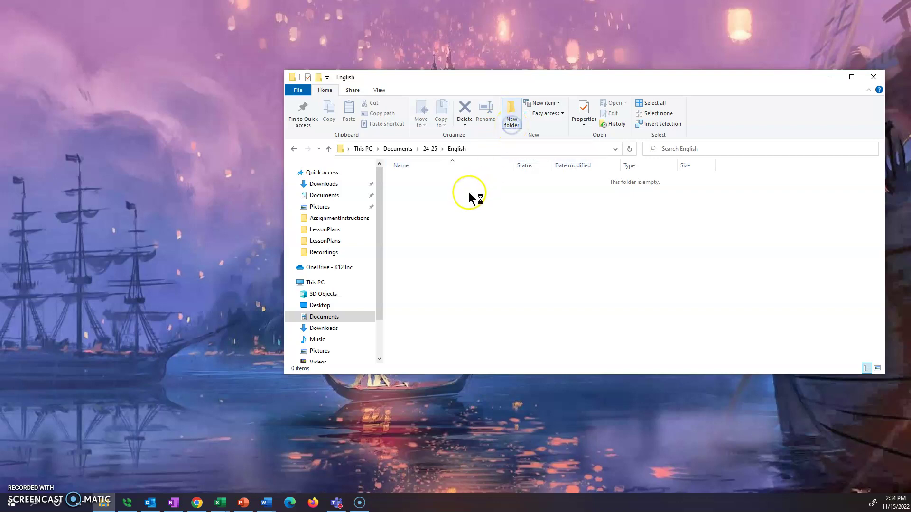
key(BackSpace)
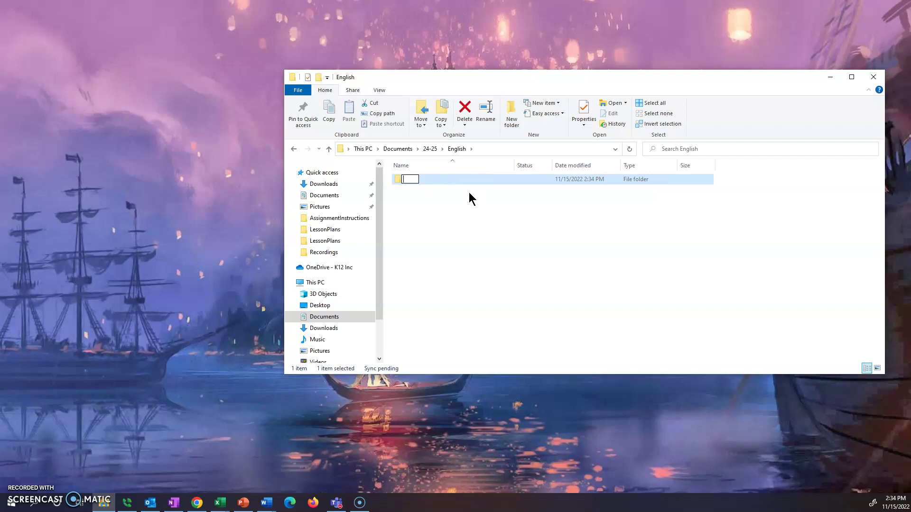
text(Unit1)
click(468, 198)
click(512, 120)
key(BackSpace)
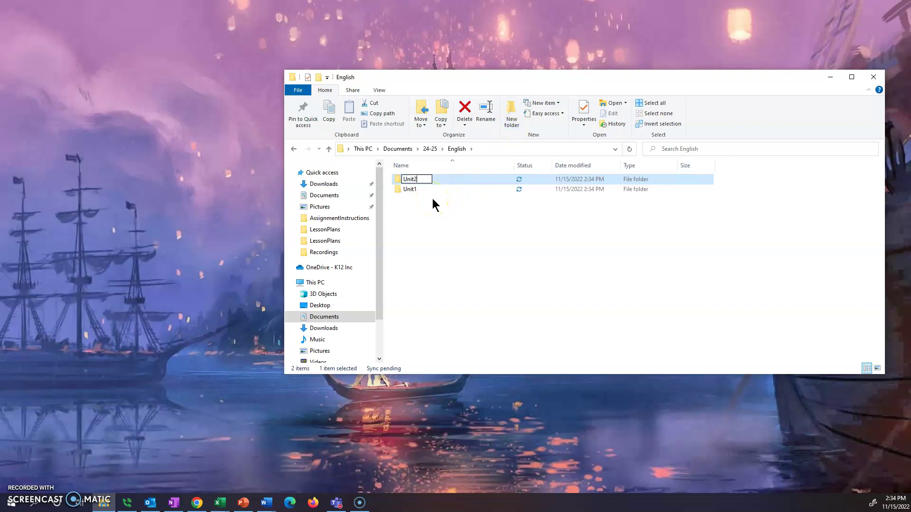
text(Unit2)
click(432, 198)
- Create the Unit3 and Unit4 folders inside English
click(512, 120)
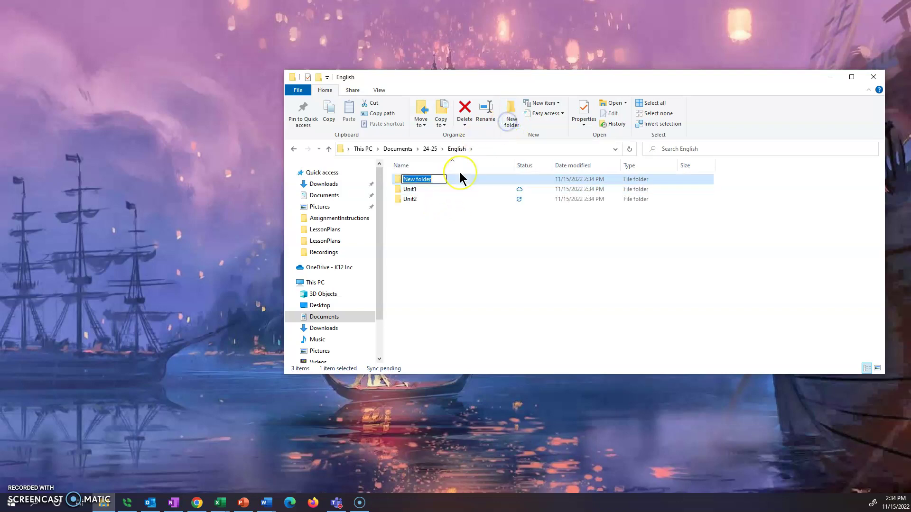
text(Unit3)
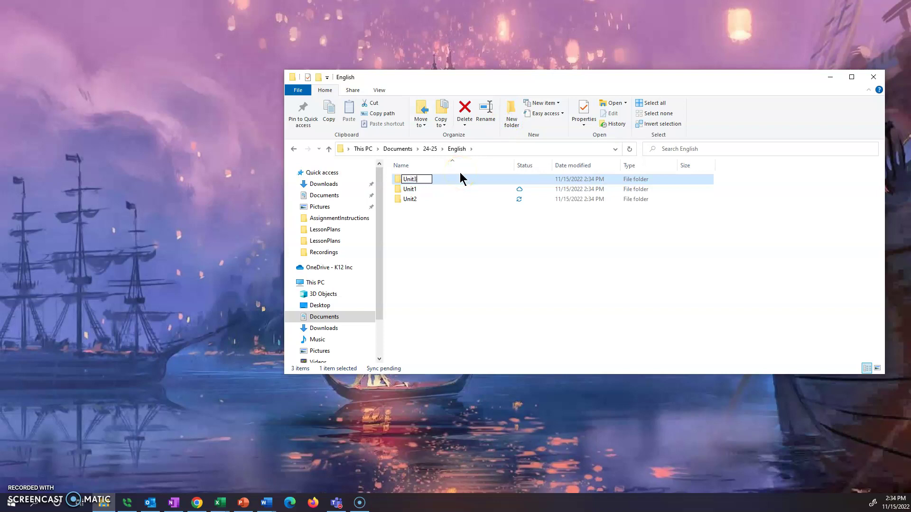
key(Return)
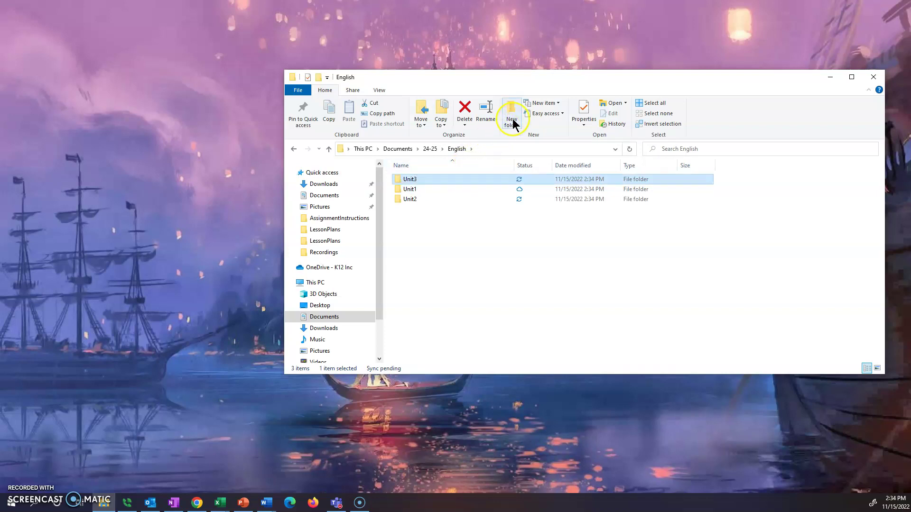
click(512, 120)
text(Un)
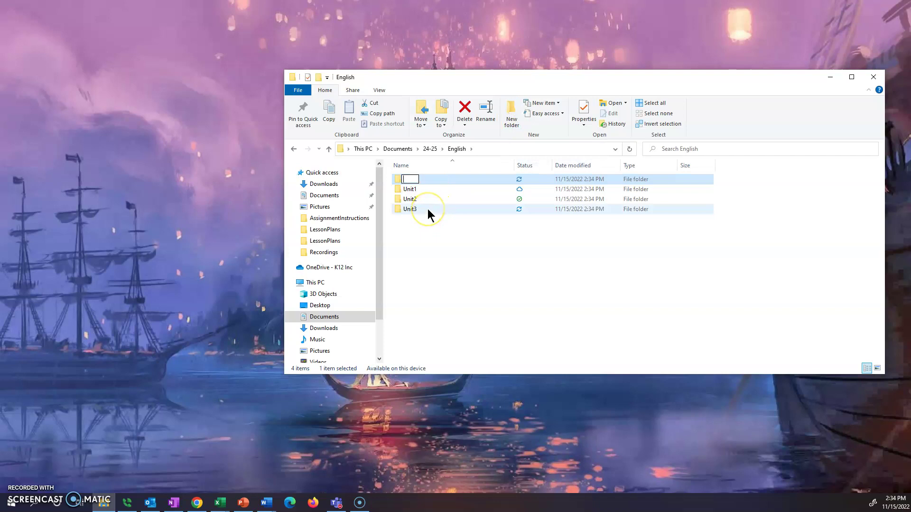
text(it4)
key(Return)
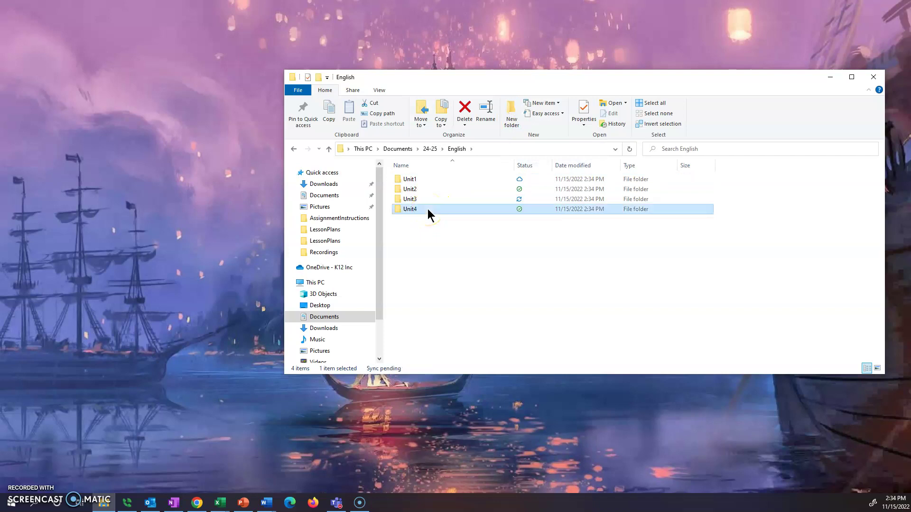
click(451, 242)
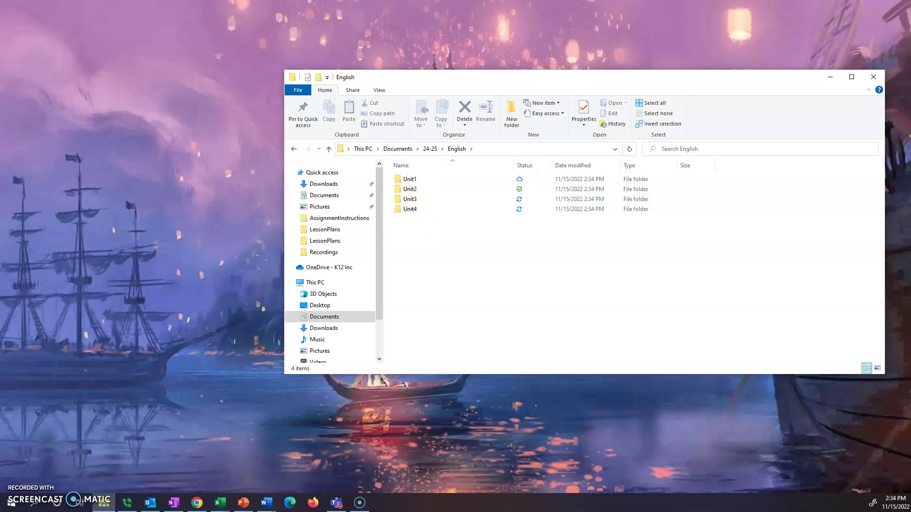
click(413, 213)
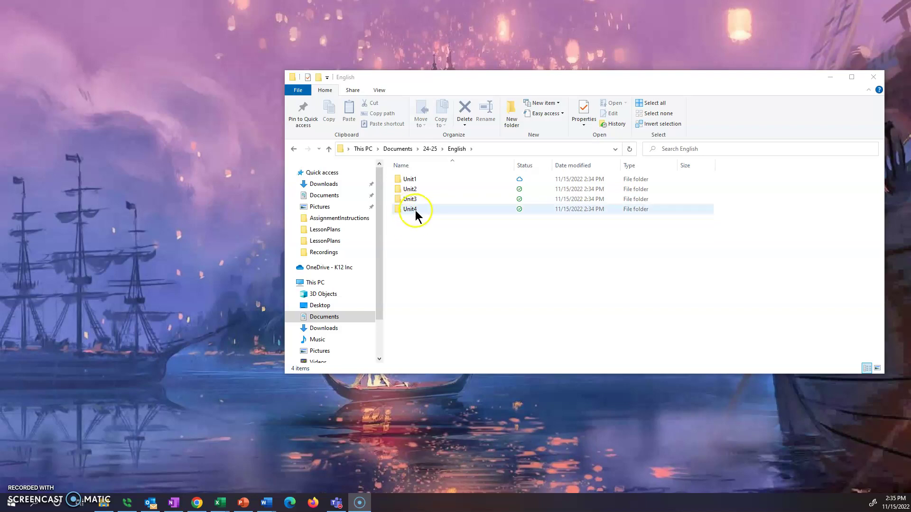
- In Chrome's Downloads settings, turn on 'Ask where to save each file before downloading'
click(415, 218)
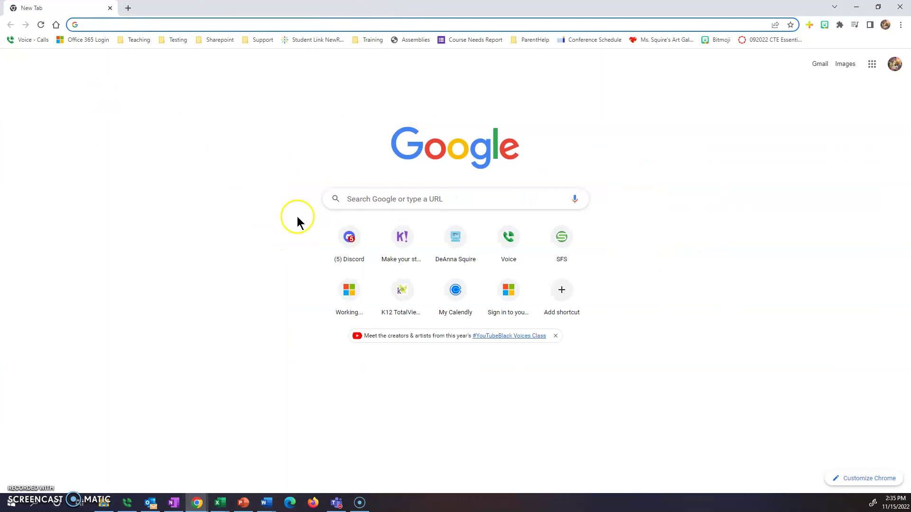
click(901, 24)
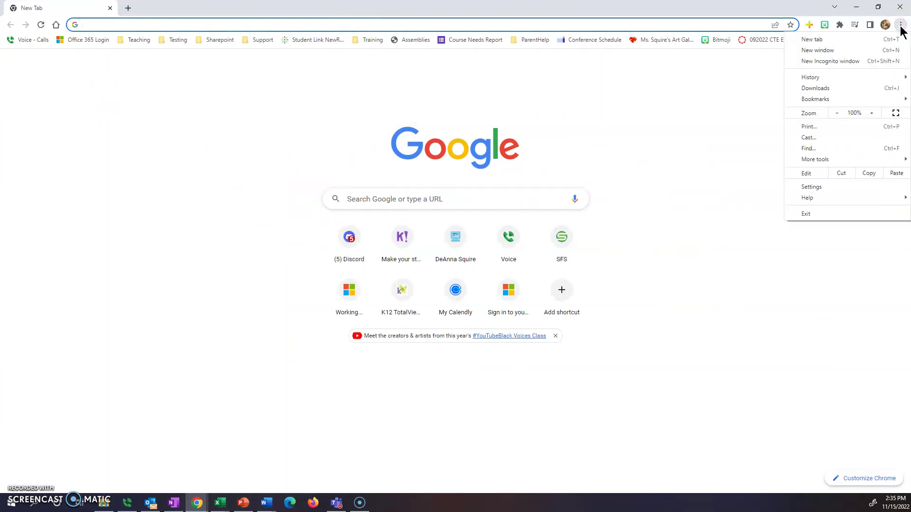
click(821, 187)
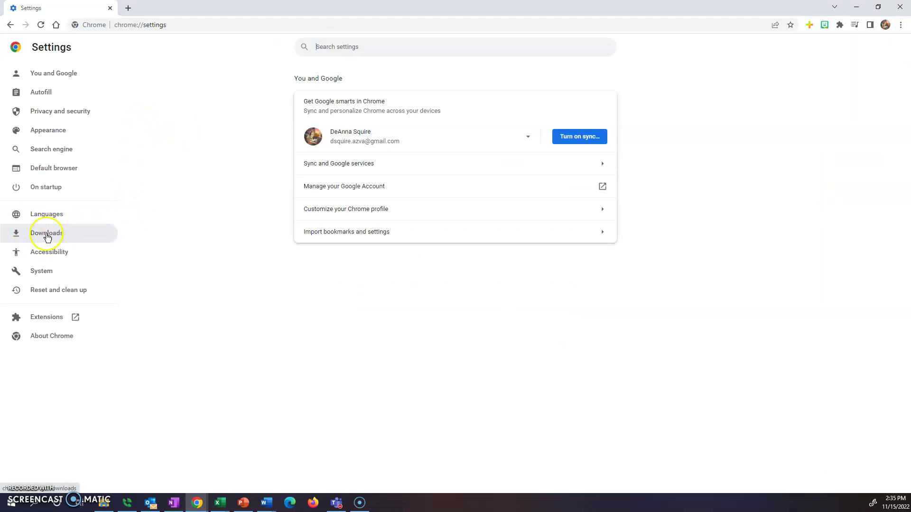
click(49, 235)
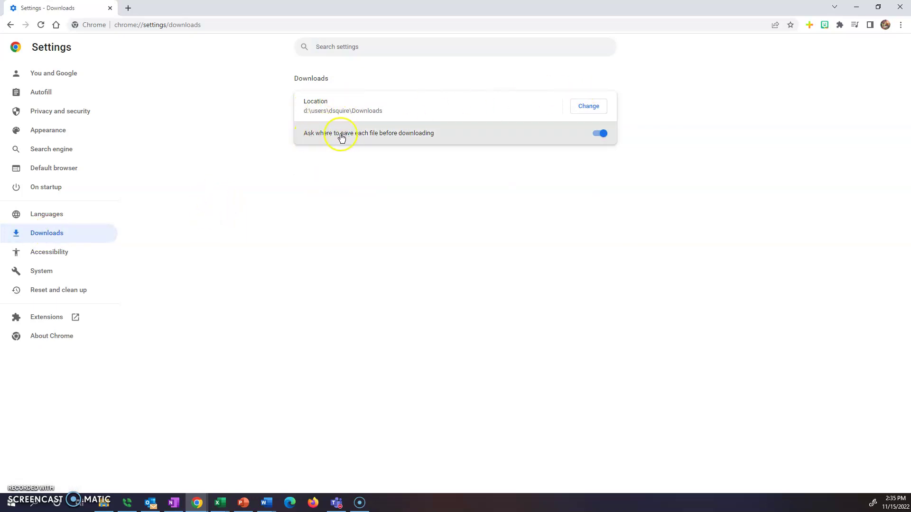
click(599, 134)
click(597, 136)
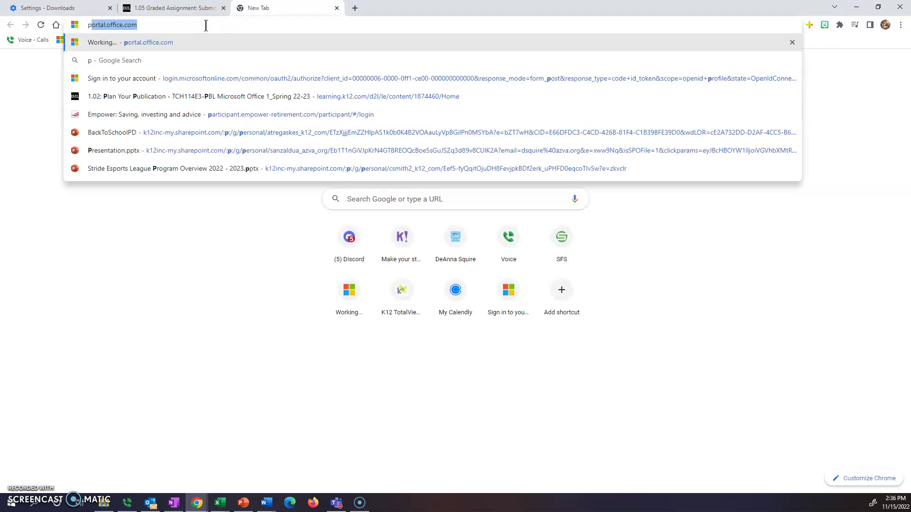
- Search Google Images for 'purple flowers' and choose Save image as on the Gardeners World photo
text(urple flowers)
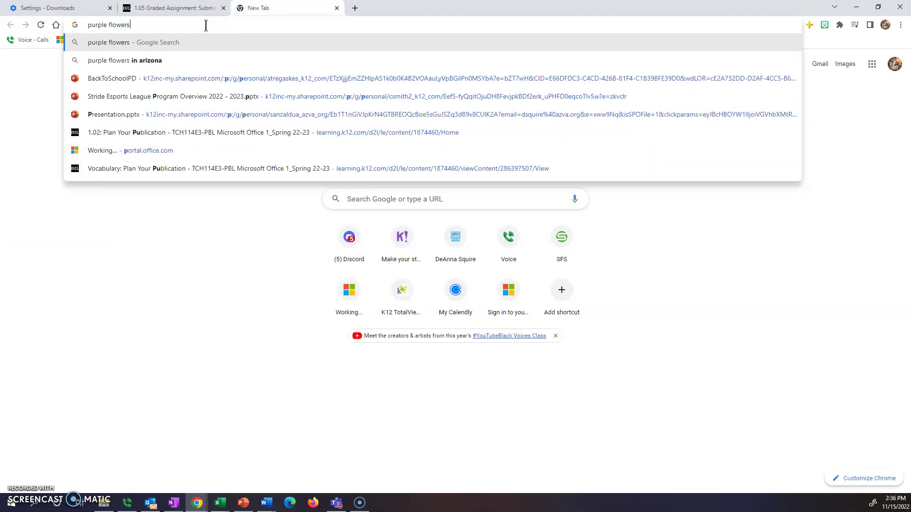
key(Return)
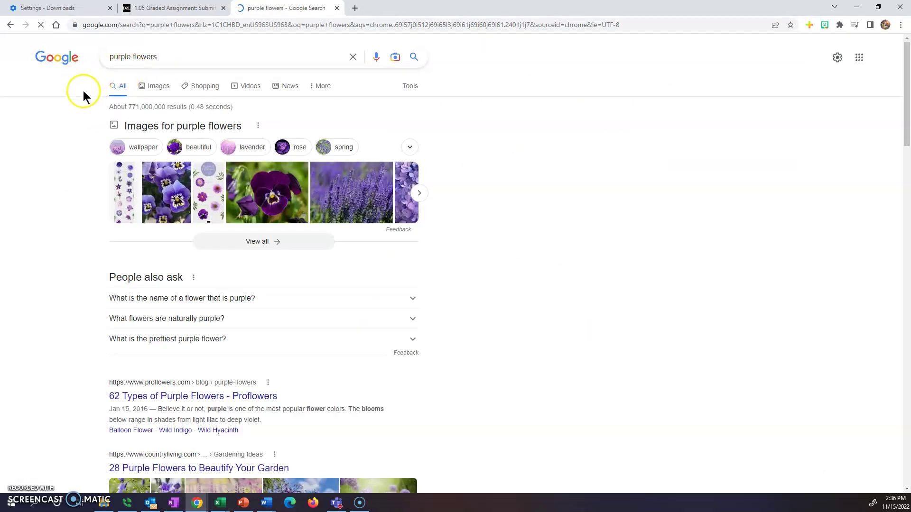
click(161, 88)
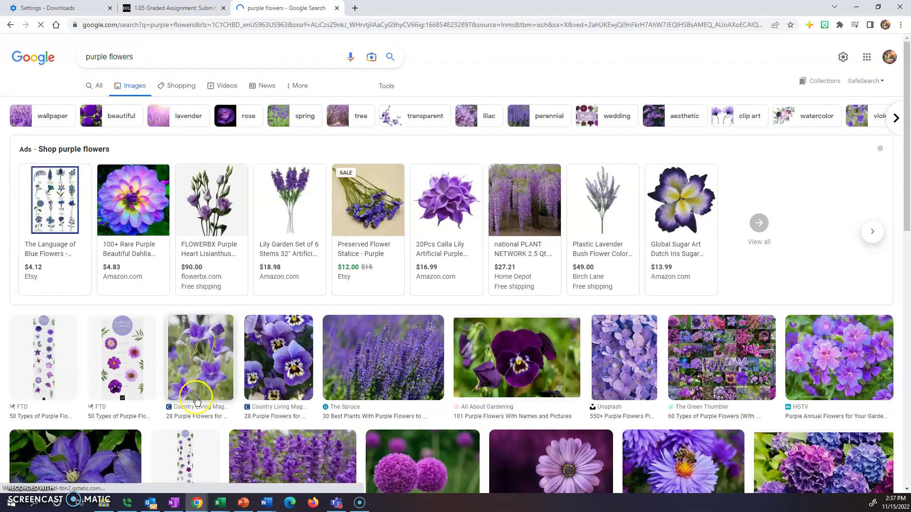
scroll(323, 402, down, 3)
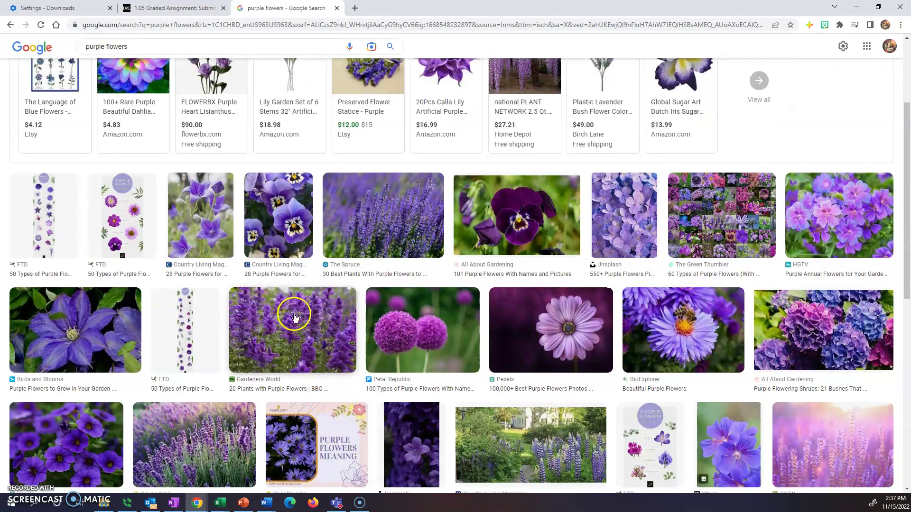
right_click(294, 322)
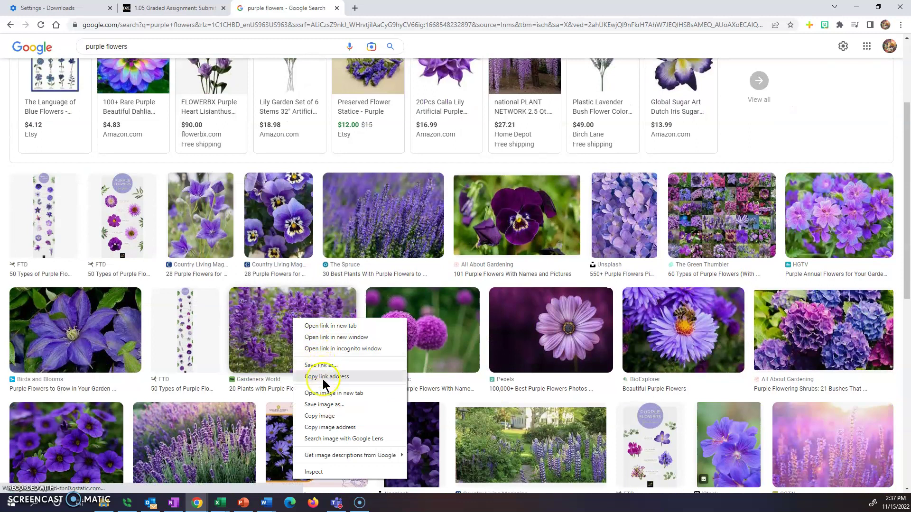
click(327, 405)
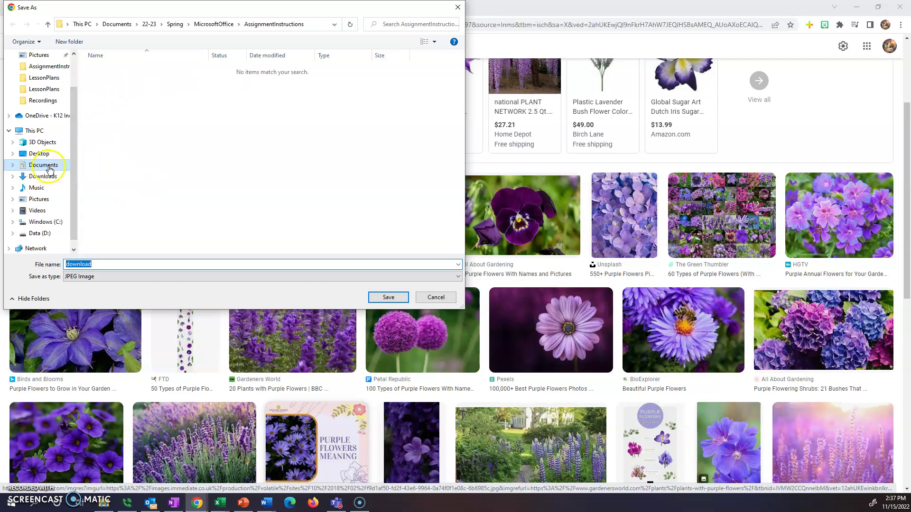
- In the Save As dialog, browse to Documents\24-25\English\Unit1
click(46, 166)
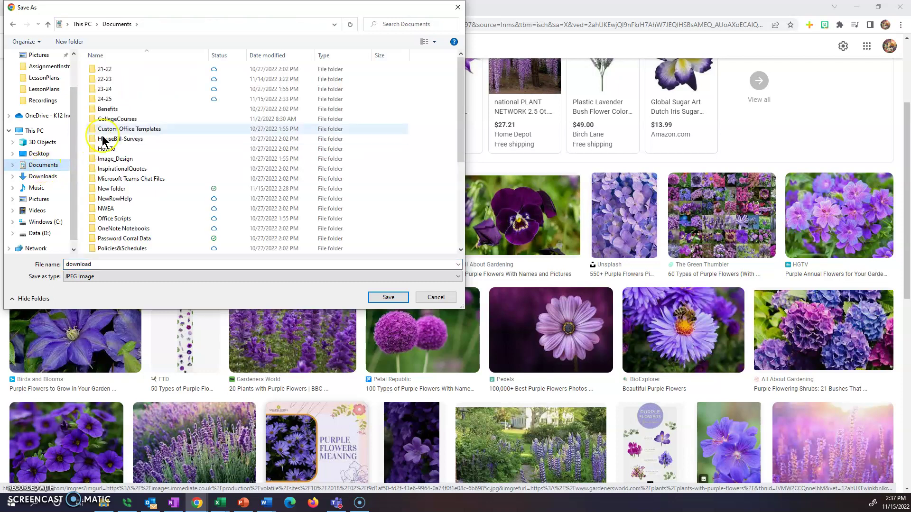
double_click(106, 101)
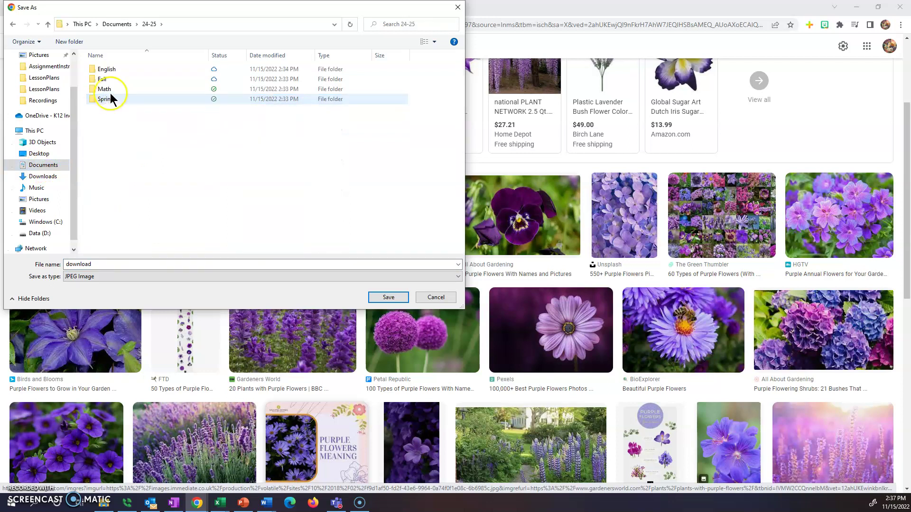
click(111, 72)
double_click(113, 74)
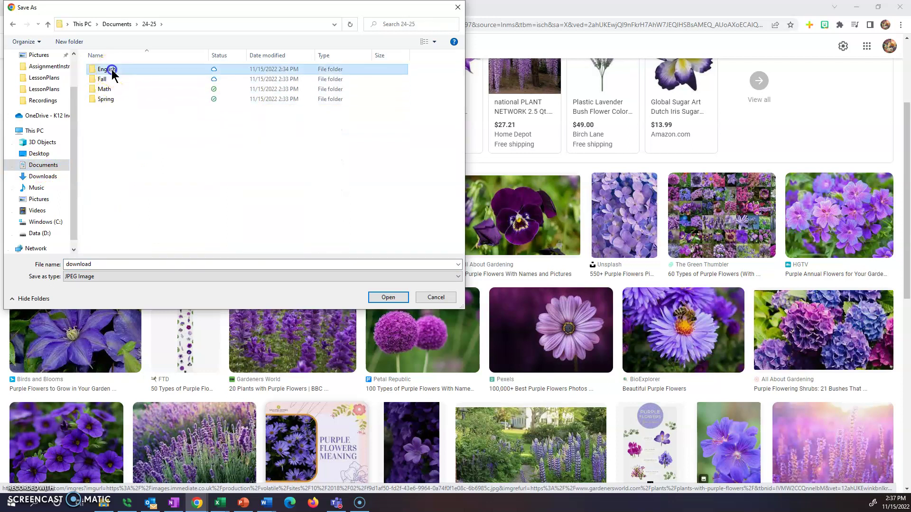
double_click(108, 70)
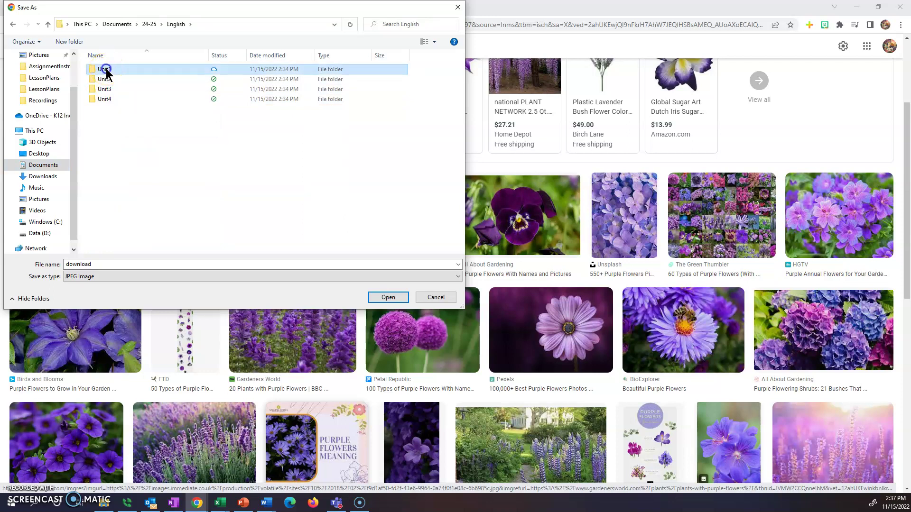
- Name the image with the student's surname followed by '_PurpleFlowers' and save it
double_click(97, 264)
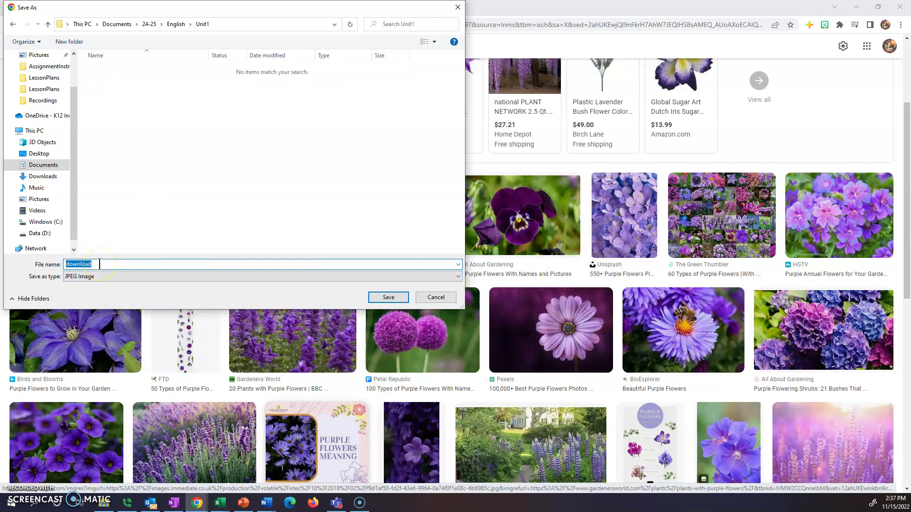
key(BackSpace)
text(P)
text(s)
drag(108, 264, 13, 252)
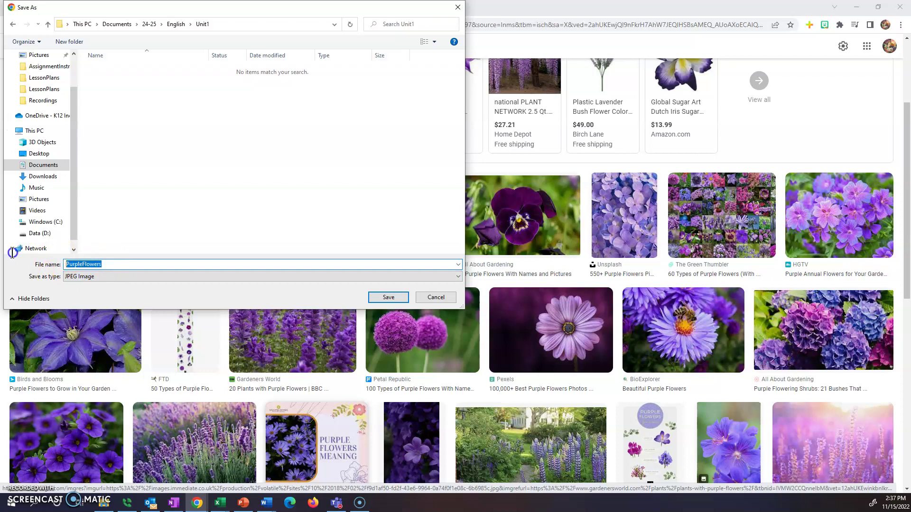
click(66, 264)
text(Squire_)
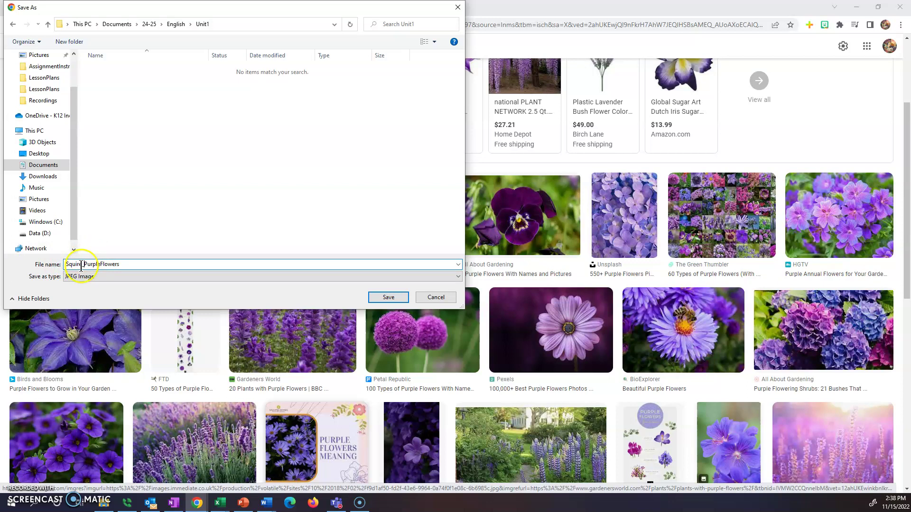
drag(65, 264, 79, 264)
click(155, 264)
click(98, 265)
click(387, 299)
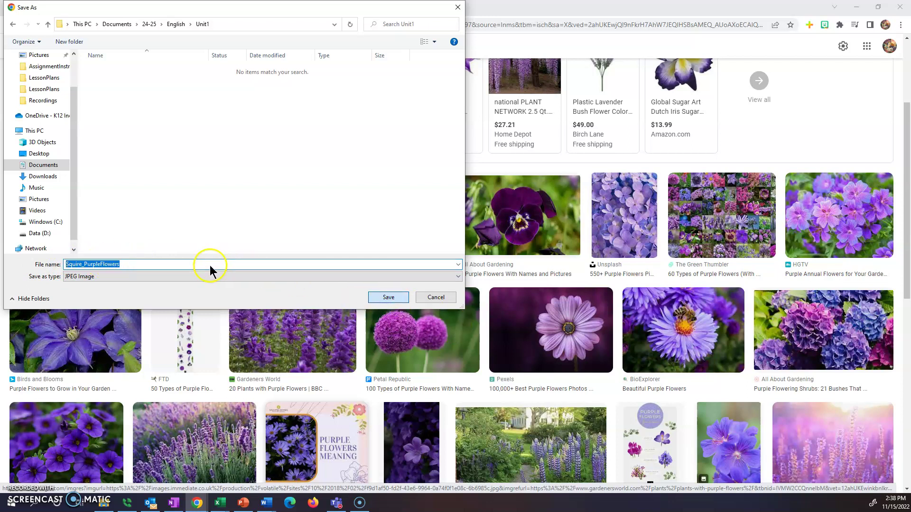
- Check the _PurpleFlowers image in 24-25\English\Unit1, then return to the 1.05 Graded Assignment page
click(103, 503)
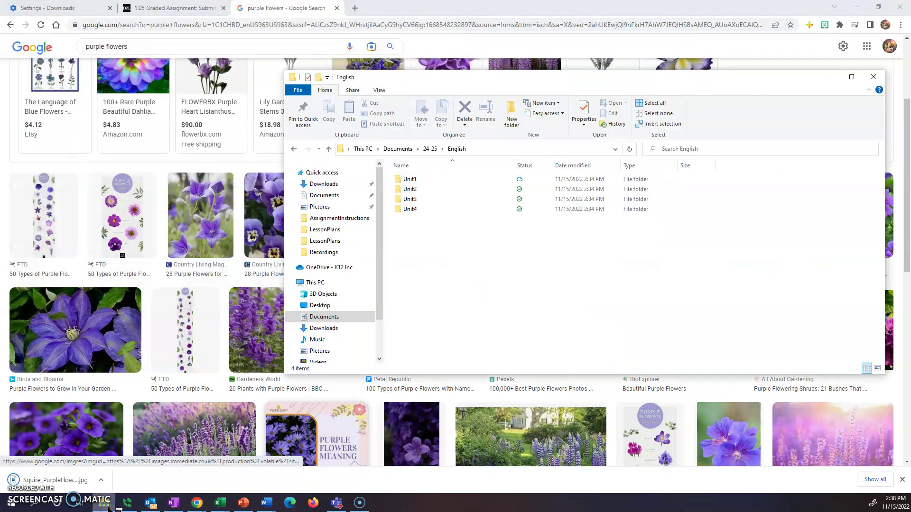
click(80, 489)
drag(80, 489, 411, 184)
double_click(410, 182)
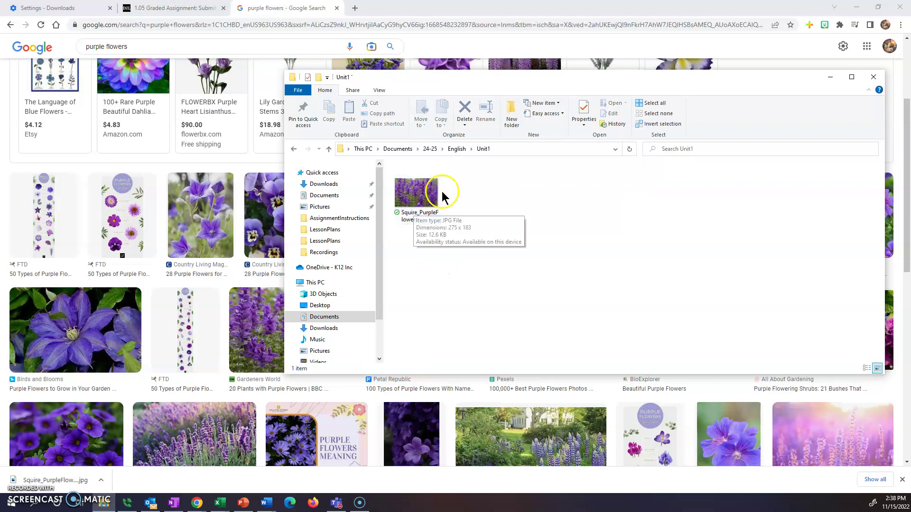
click(425, 201)
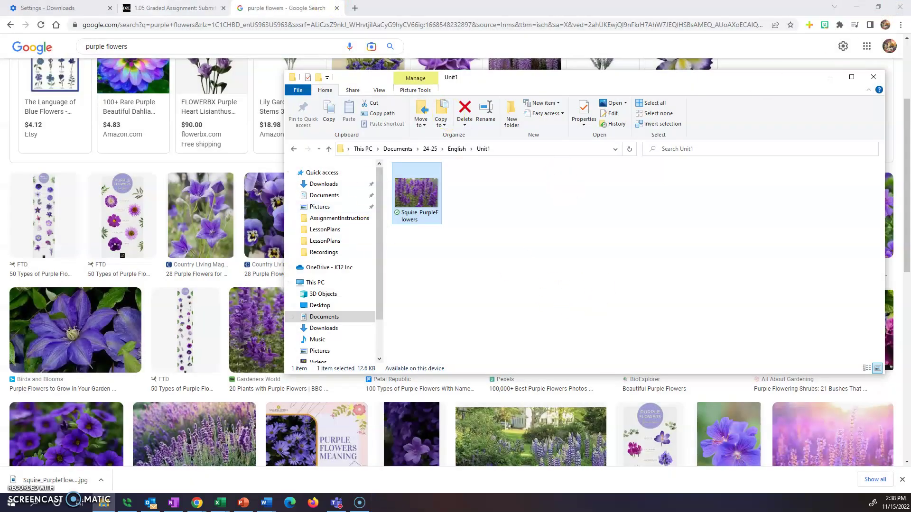
click(127, 8)
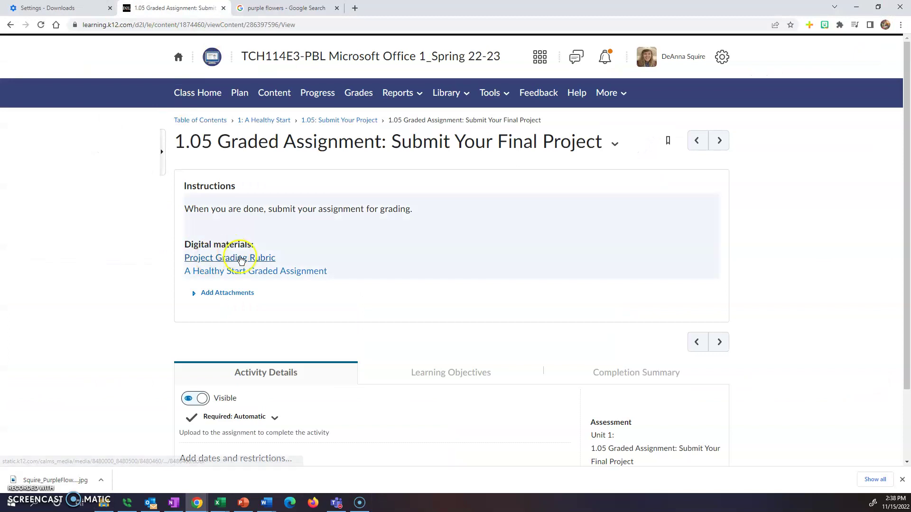
- Save the A Healthy Start Graded Assignment Word document into English\Unit1 as 1_05AssignmentInstructions
click(248, 271)
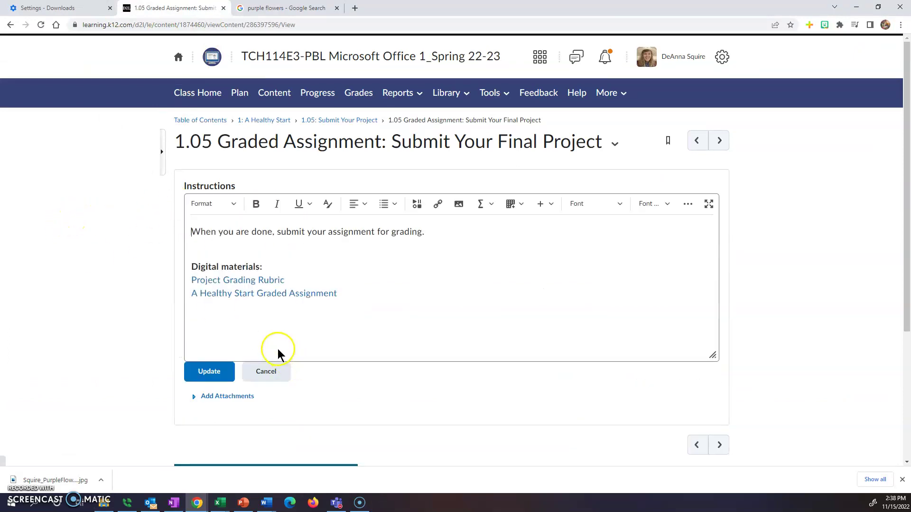
click(280, 293)
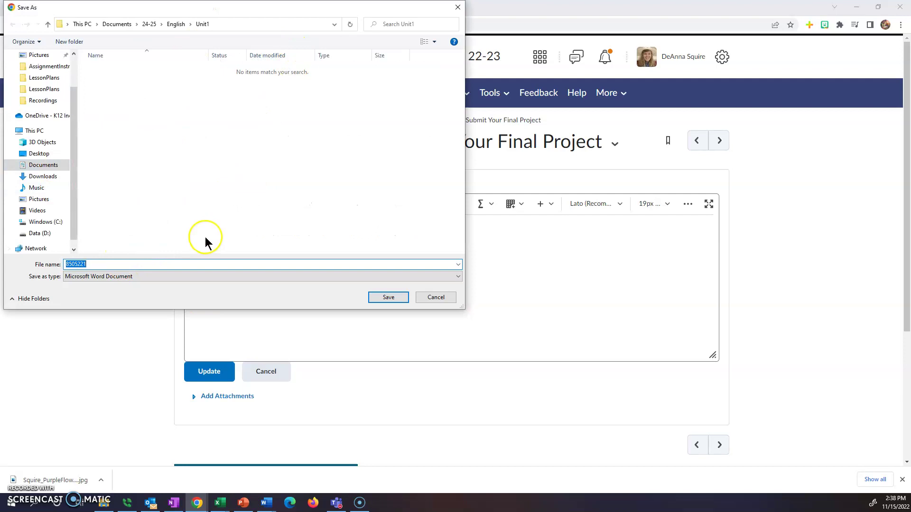
double_click(84, 264)
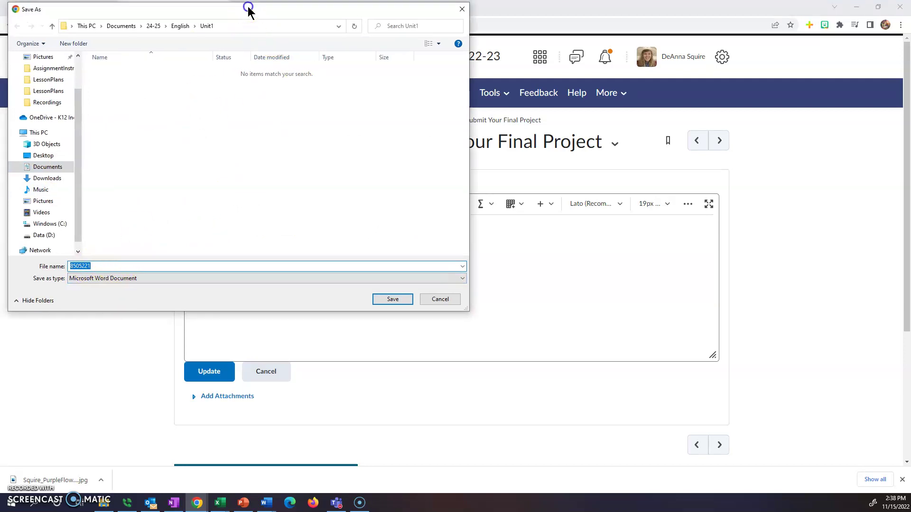
drag(248, 6, 414, 171)
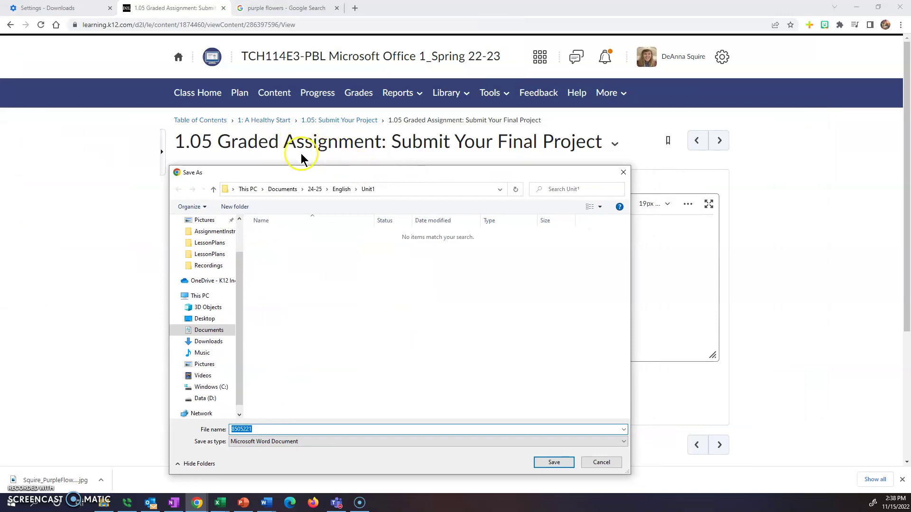
click(258, 431)
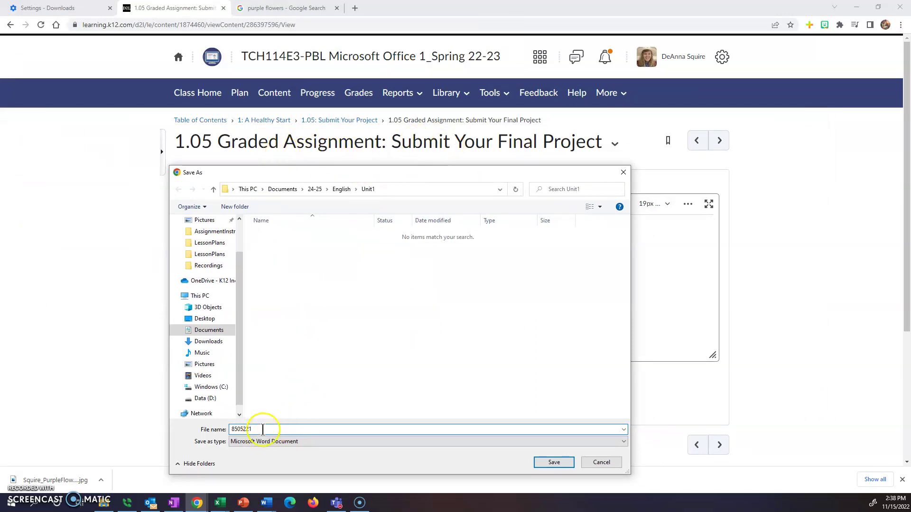
key(BackSpace)
key(BackSpace)
key(BackSpace)
key(BackSpace)
key(BackSpace)
key(BackSpace)
key(BackSpace)
text(1_05)
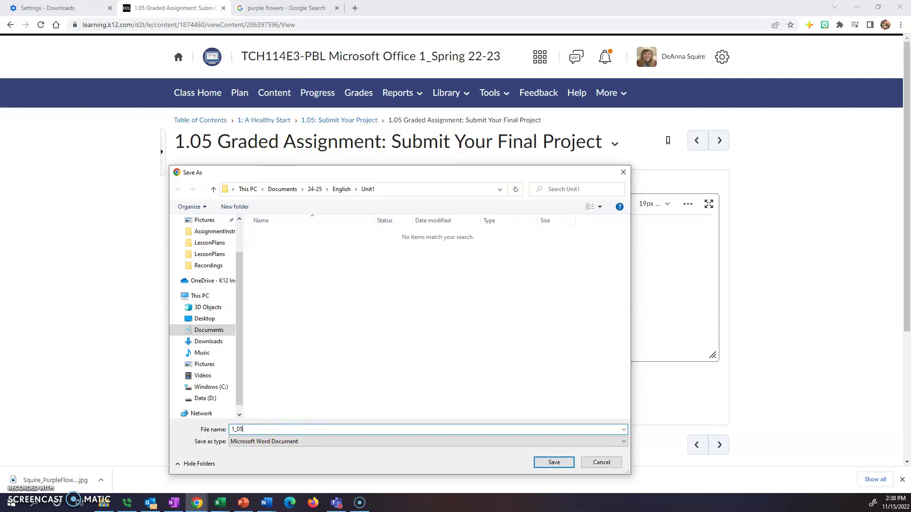
text(AssignmentInstructions)
click(553, 463)
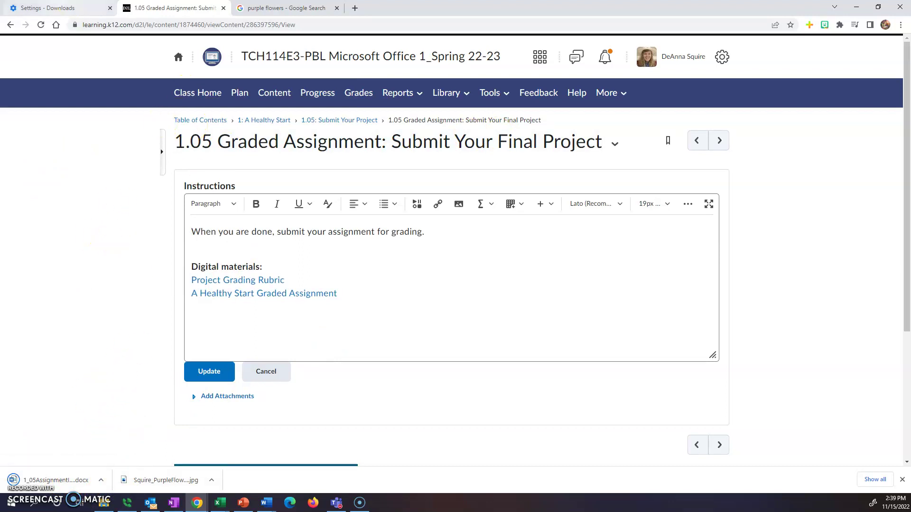
- Show Chrome's Downloads settings with 'Ask where to save each file' switched on
click(48, 8)
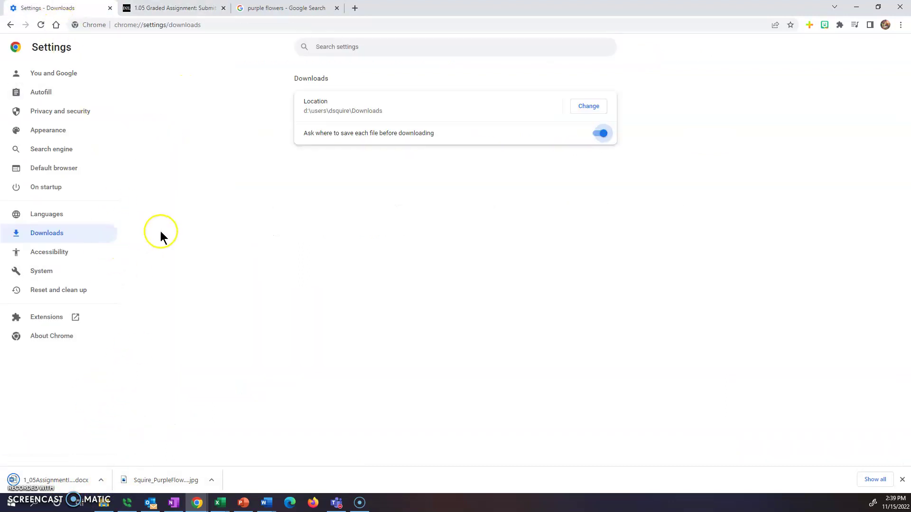